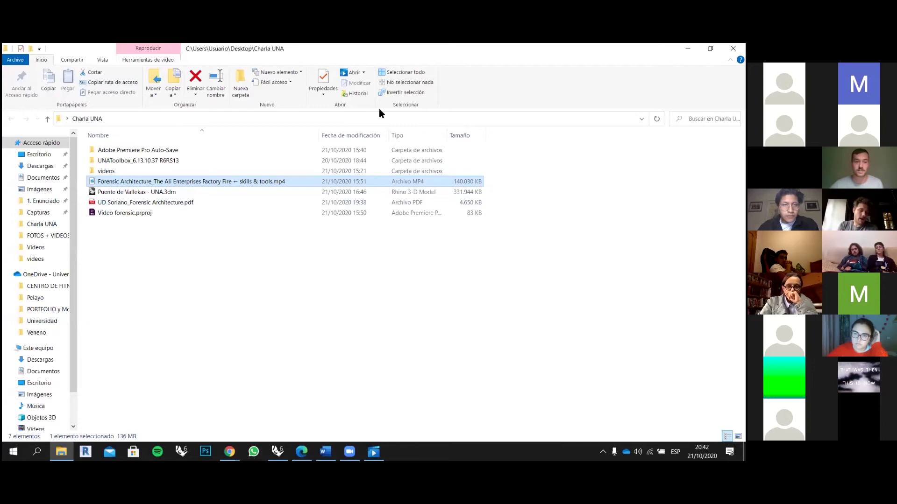
Step: Close the Charla UNA folder window and switch to Chrome with the "urban network analysis rhino" search results
click(299, 252)
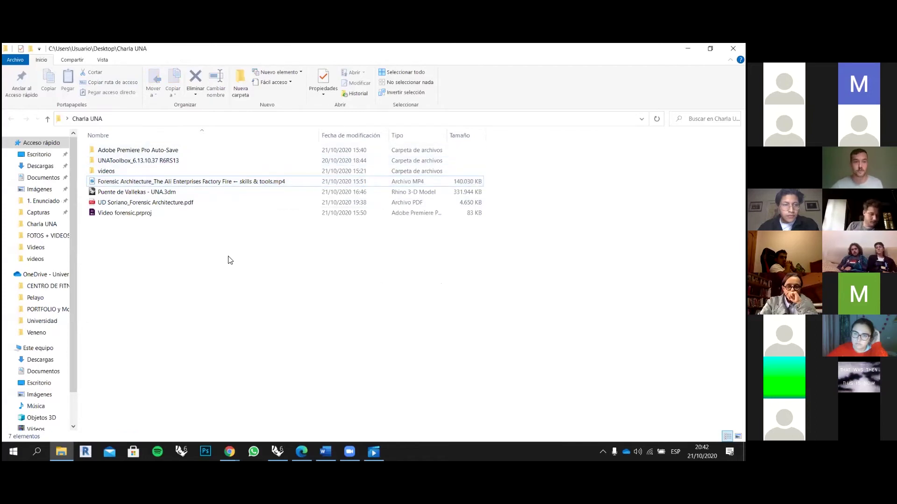
click(733, 48)
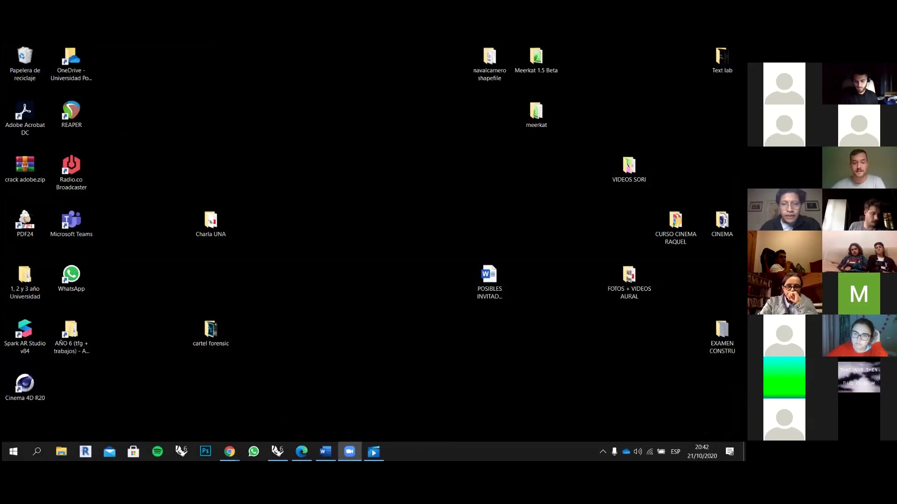
mouse_move(230, 451)
click(299, 398)
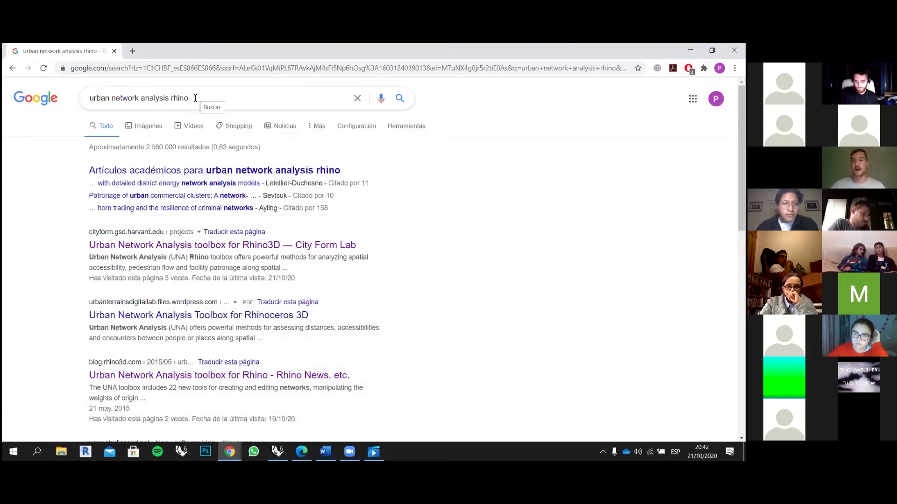
Step: Open the City Form Lab result "Urban Network Analysis toolbox for Rhino3D" from the search results
drag(192, 101, 186, 102)
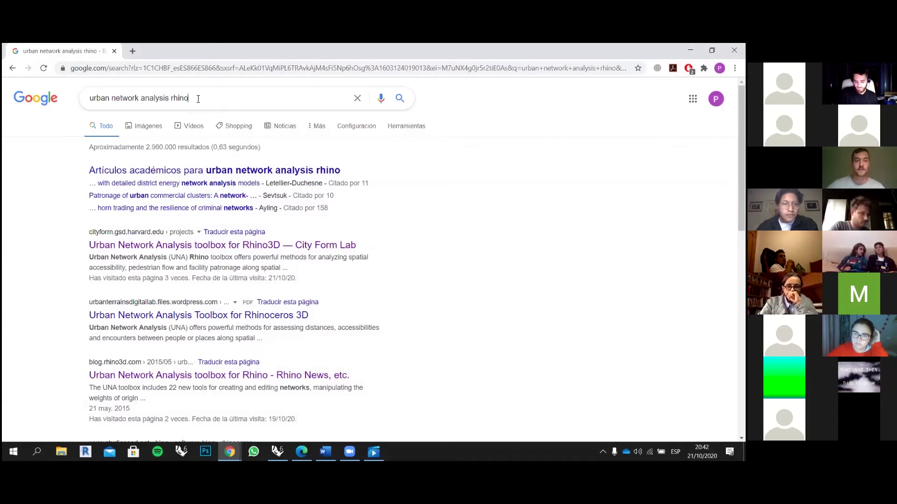
click(198, 99)
click(52, 181)
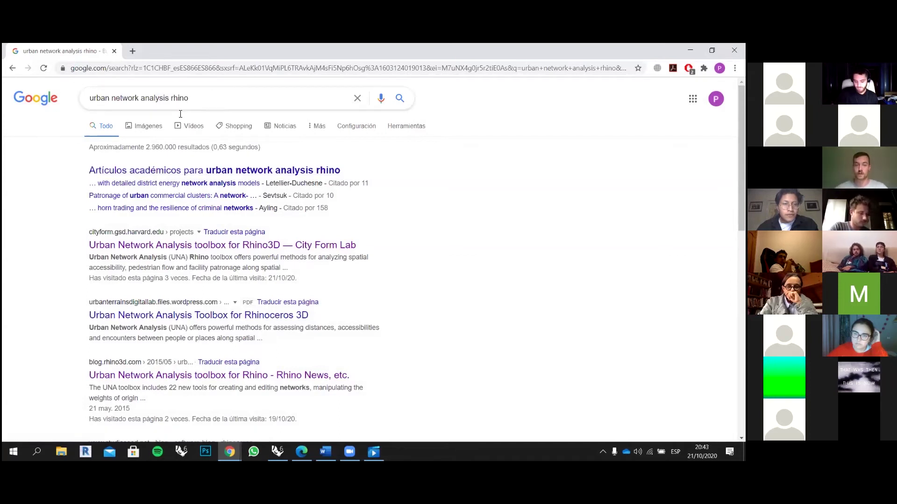
drag(223, 95, 89, 97)
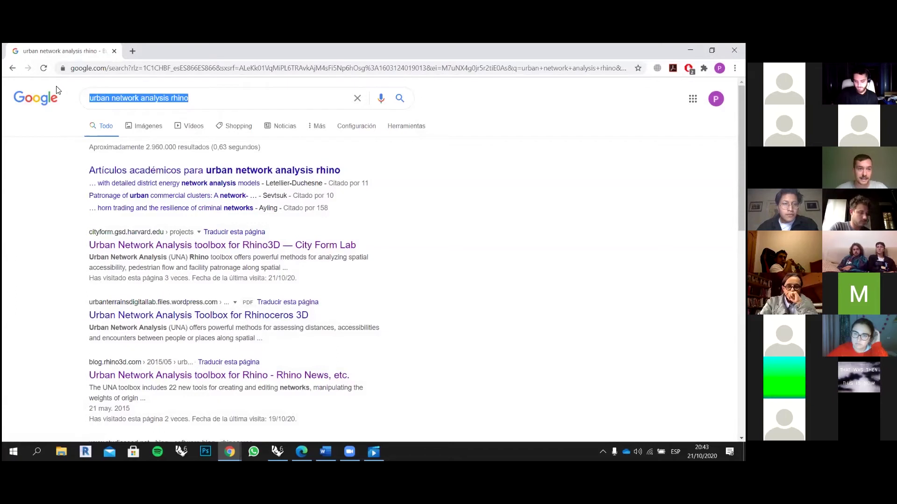
click(167, 99)
click(70, 213)
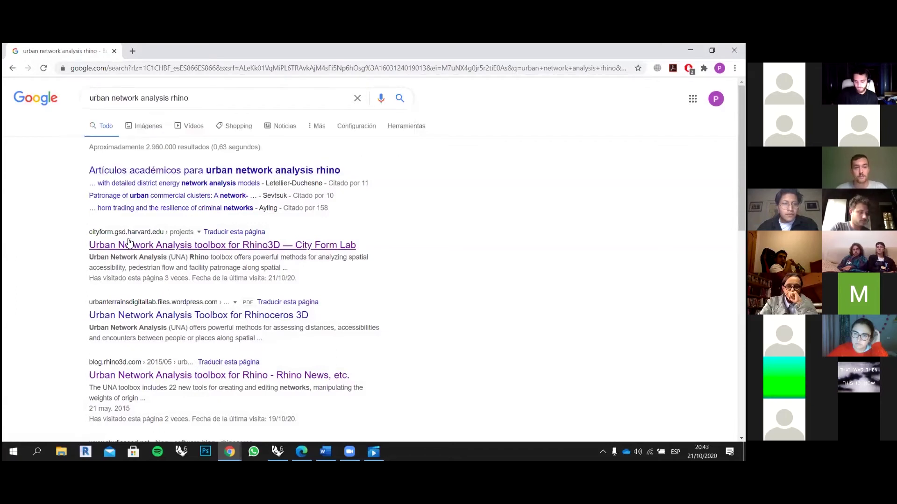
click(157, 250)
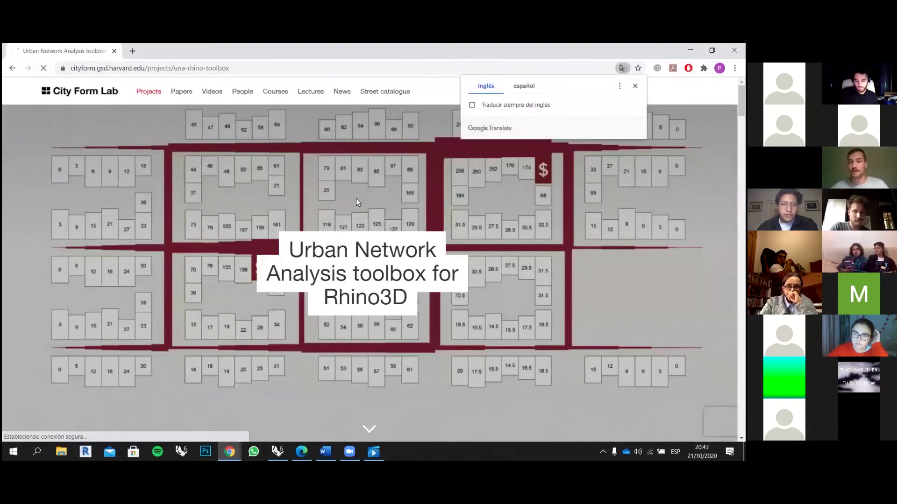
Step: Look through the UNA Rhino toolbox page, examining the download form, related papers and tutorial videos
scroll(527, 149, down, 3)
scroll(527, 149, down, 3)
drag(546, 179, 592, 351)
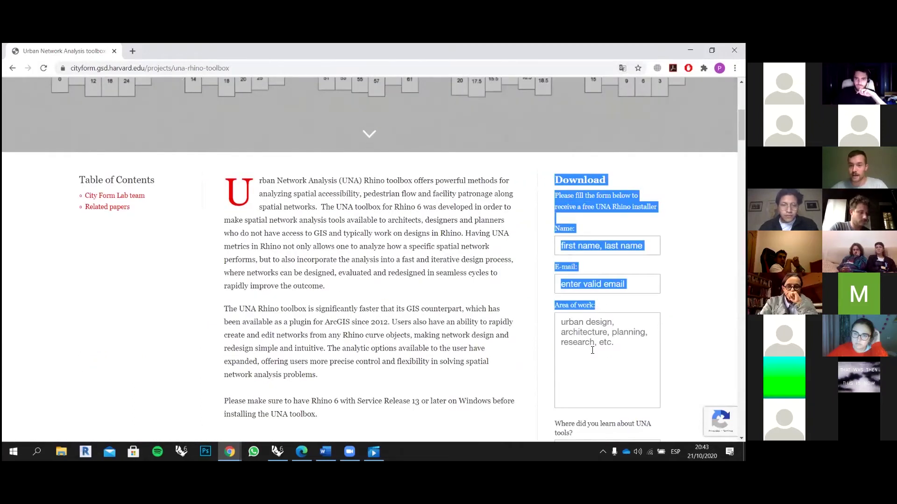
scroll(553, 231, down, 2)
click(540, 244)
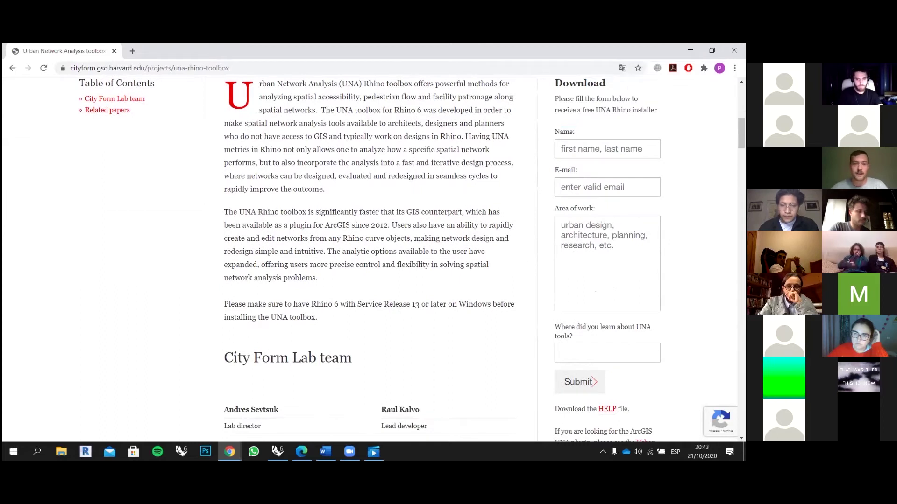
scroll(405, 201, up, 1)
scroll(406, 201, down, 20)
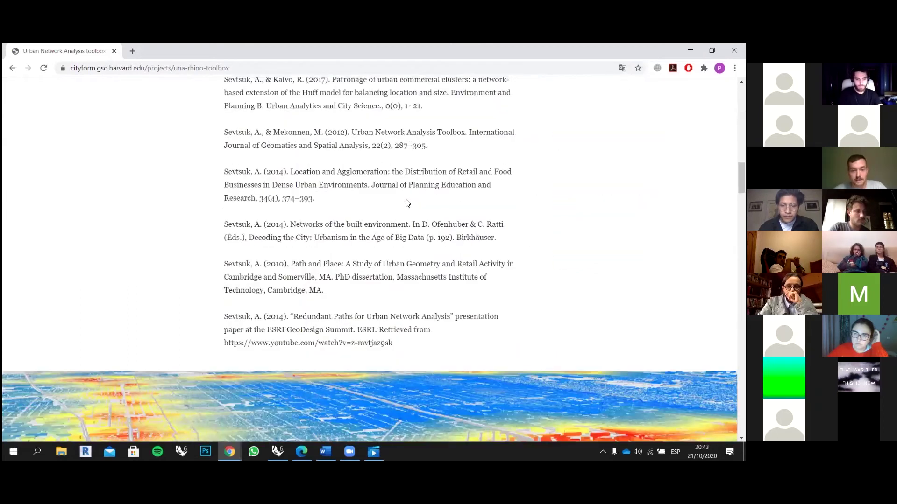
scroll(405, 204, down, 10)
scroll(310, 210, up, 1)
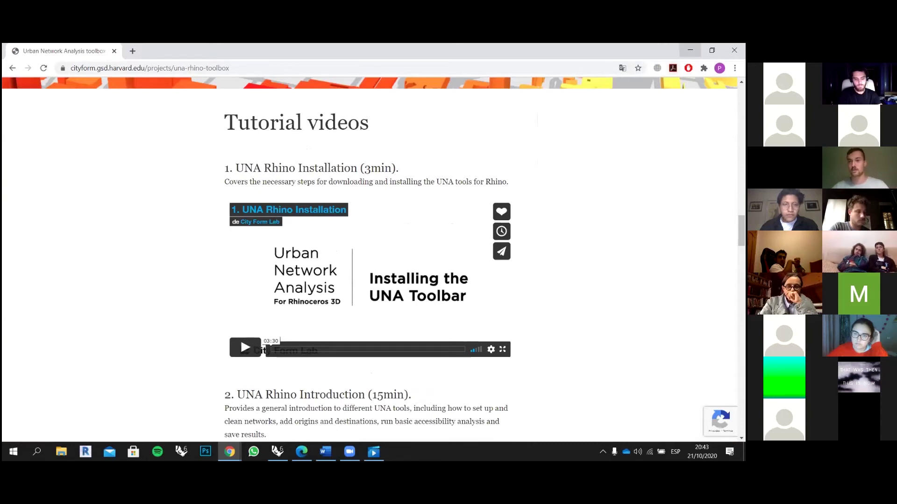
Step: Minimise the browser and locate the UNAToolbox.rhi installer in the UNAToolbox_6.13.10.37 R6RS13 folder inside the desktop folder Charla UNA
click(690, 50)
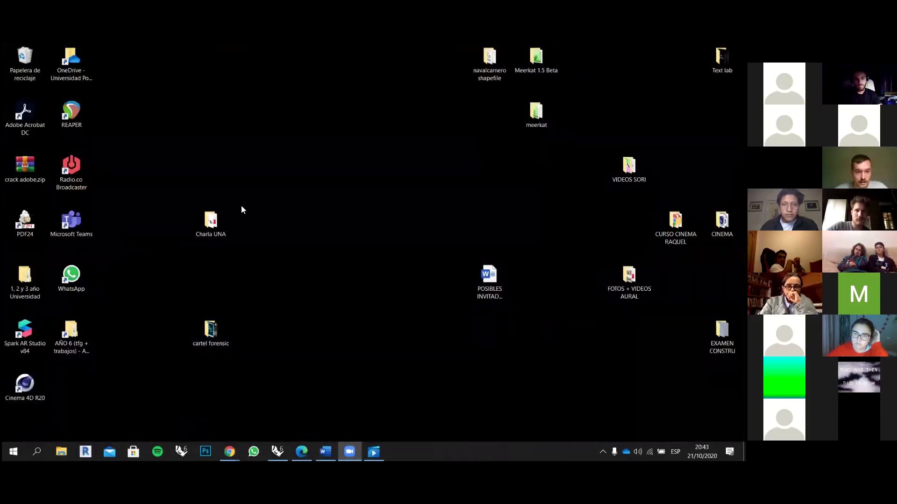
double_click(212, 225)
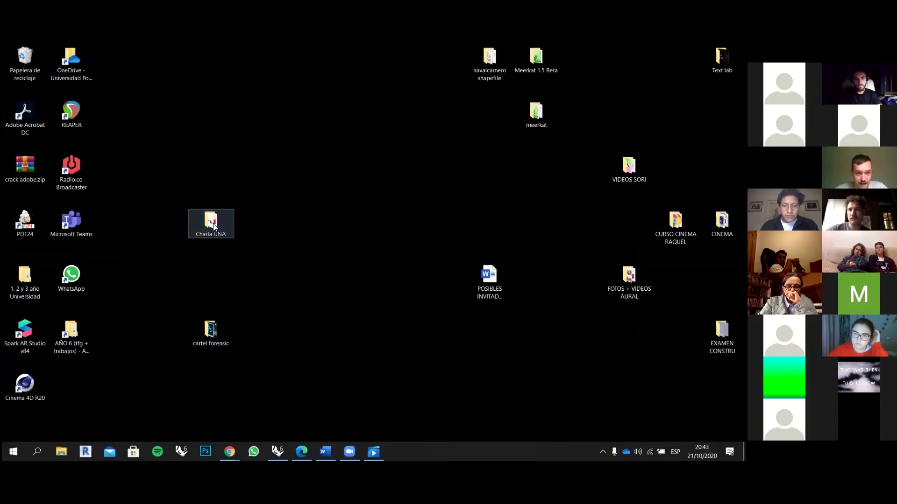
click(129, 161)
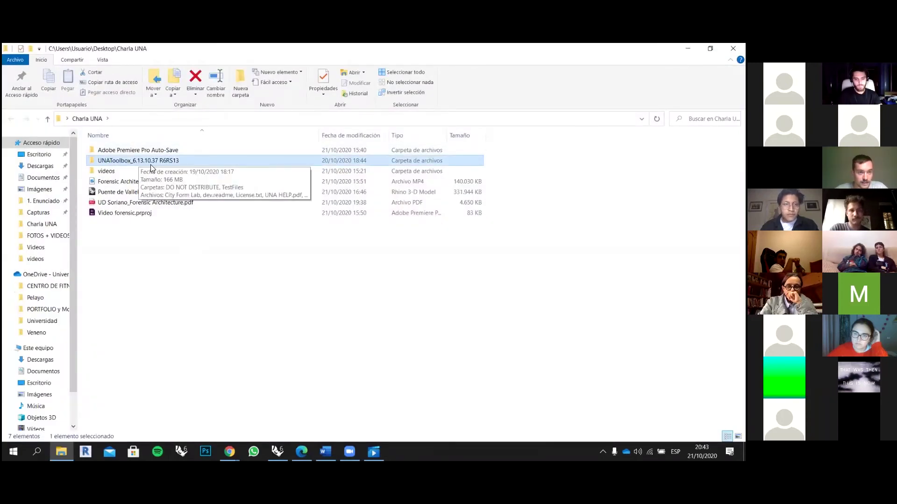
double_click(149, 161)
click(134, 214)
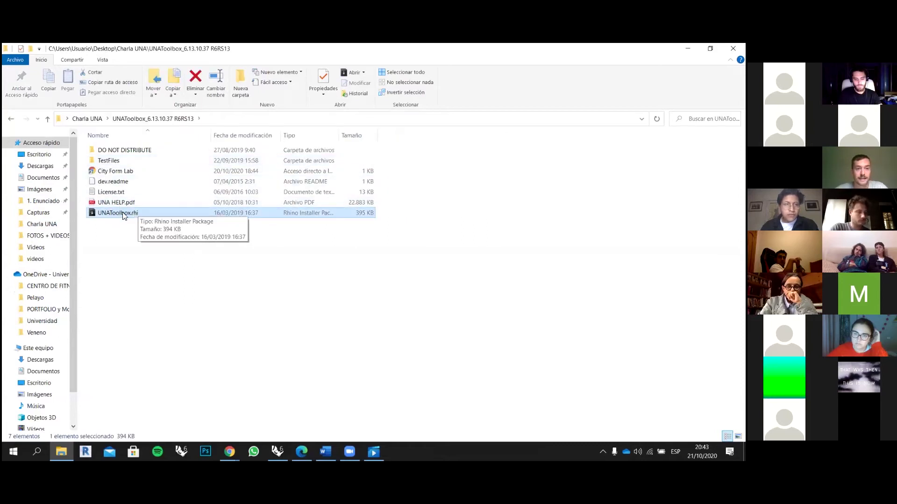
click(116, 226)
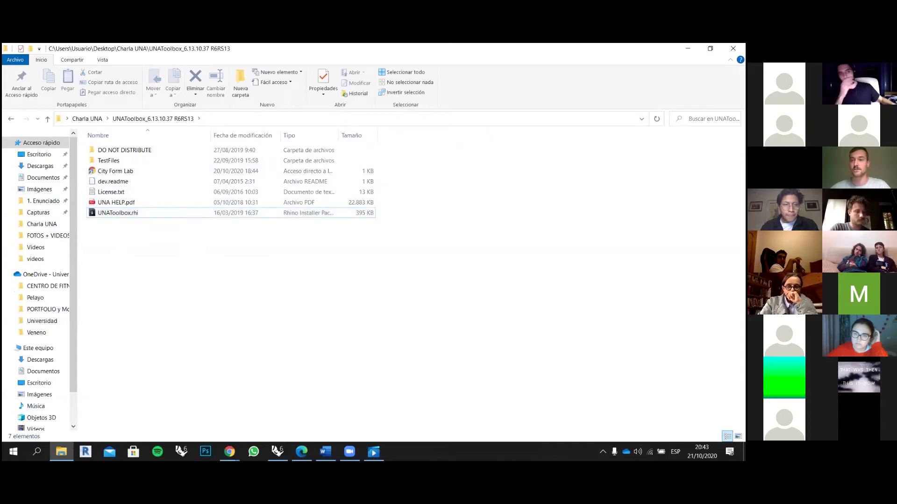
Step: Switch to Rhino with the Puente de Vallekas - UNA.3dm model and look over its maps and 3D building
mouse_move(279, 441)
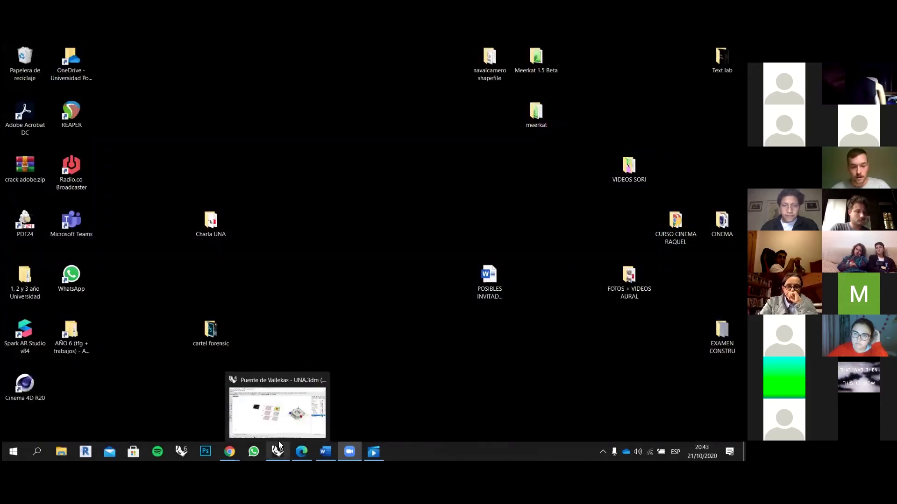
click(274, 400)
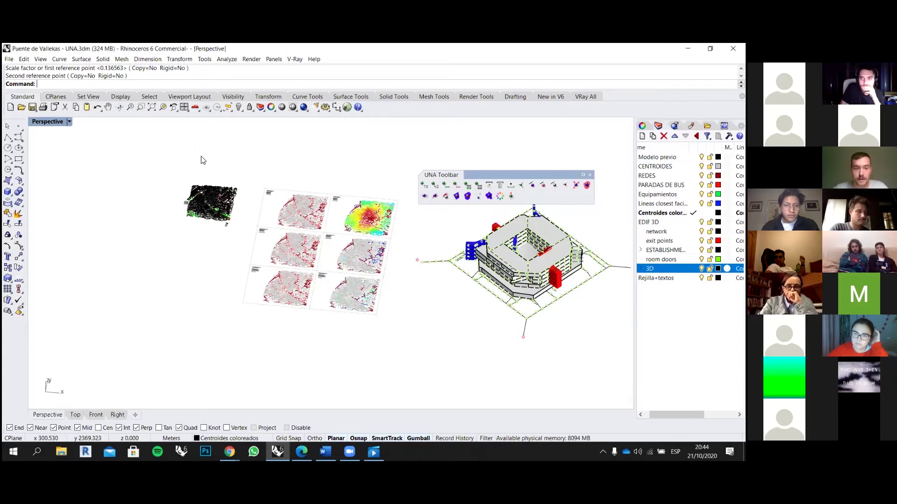
scroll(243, 173, up, 4)
scroll(303, 231, down, 5)
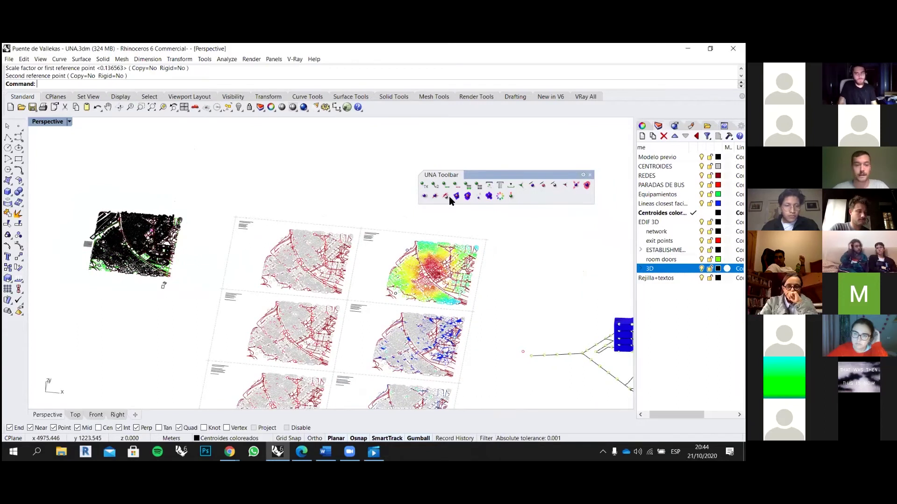
scroll(292, 231, down, 3)
Step: Maximise the Top viewport in place of the Perspective one and frame the upper pair of Centrality Index maps
double_click(43, 122)
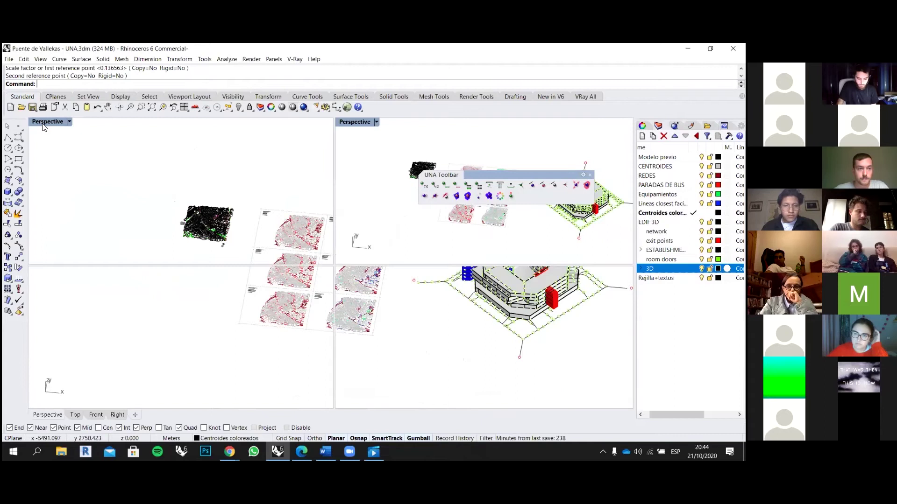
double_click(42, 124)
scroll(336, 260, up, 5)
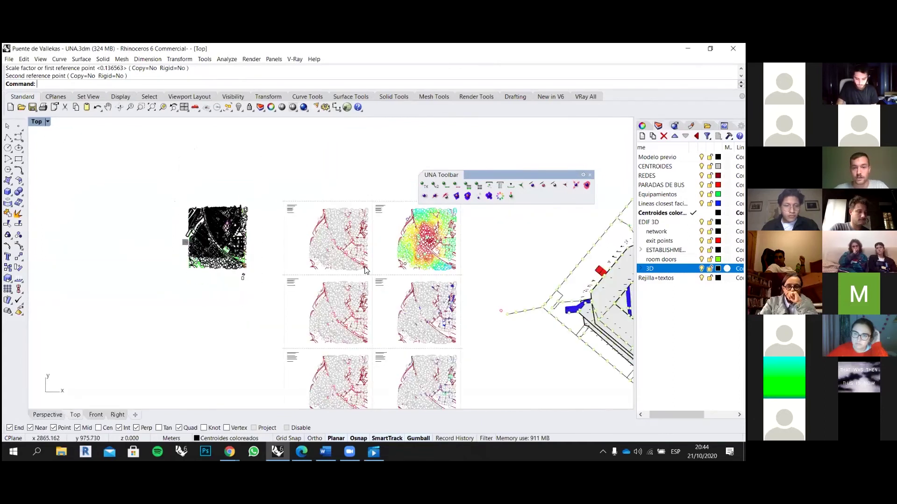
scroll(336, 261, up, 4)
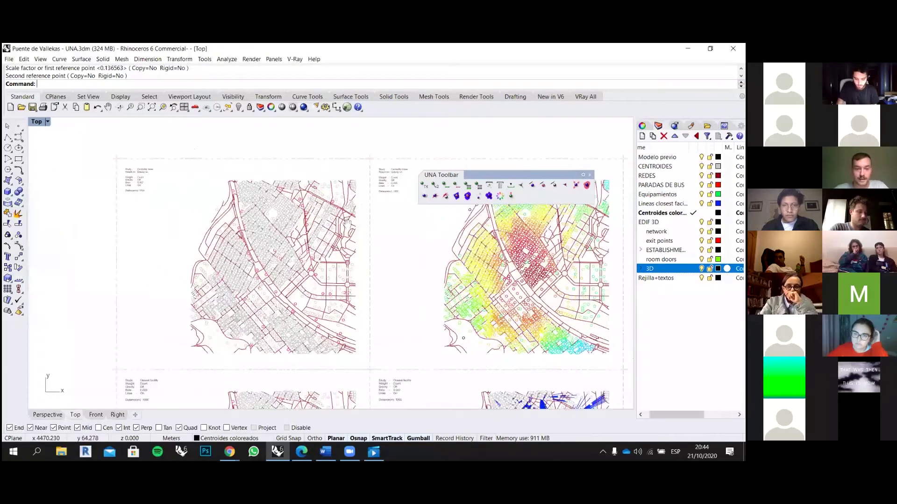
right_drag(357, 227, 383, 237)
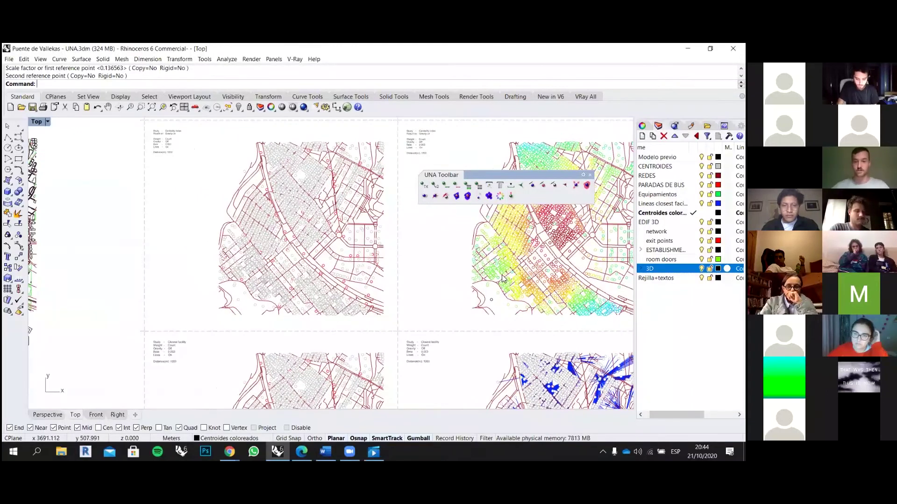
scroll(341, 247, up, 2)
right_drag(341, 247, 322, 241)
scroll(243, 241, down, 3)
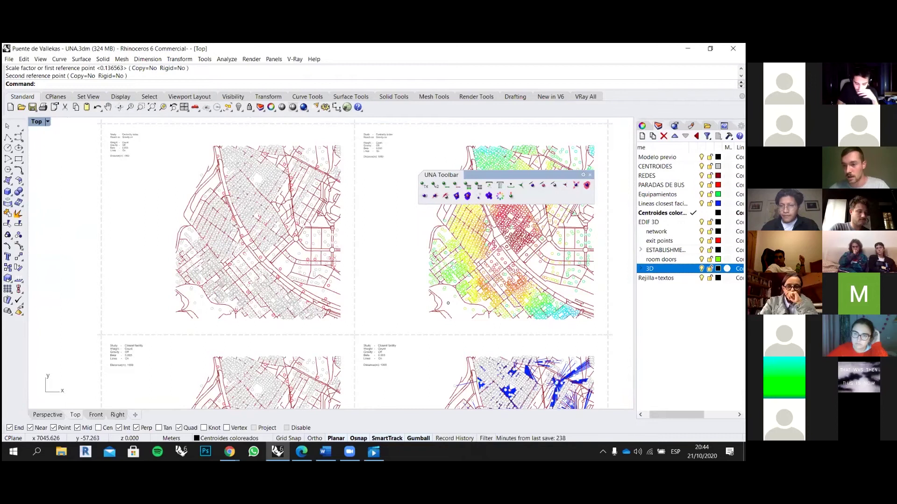
Step: Hide the CENTROIDES and PARADAS DE BUS layers
click(710, 167)
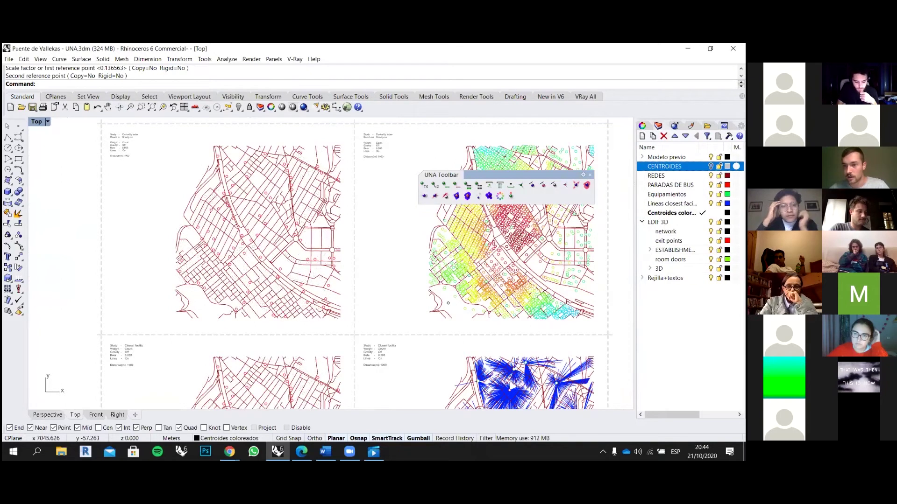
click(707, 185)
click(710, 185)
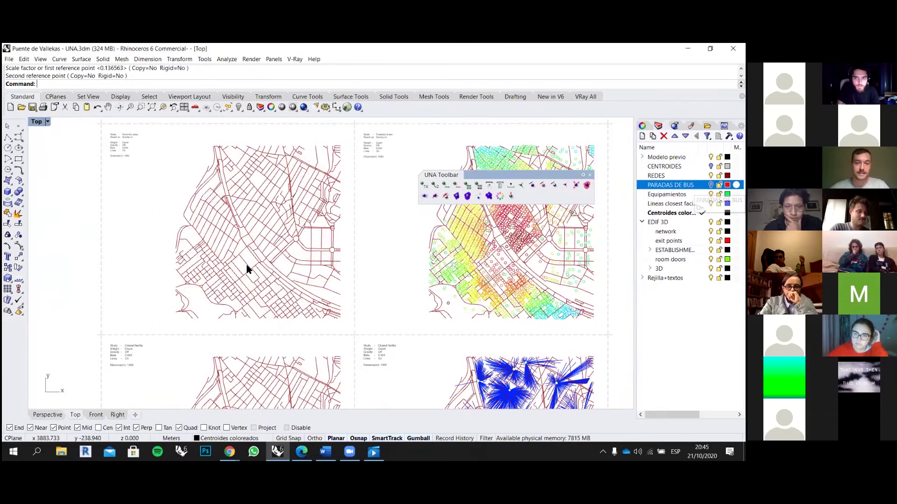
Step: Select all street network curves of the first Centrality Index map to inspect them, and clear the selection
scroll(368, 143, up, 2)
drag(368, 143, 131, 382)
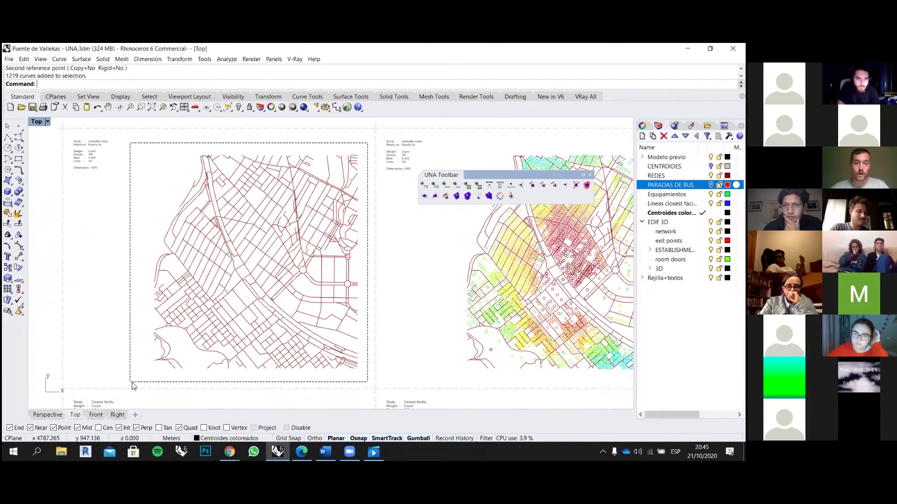
click(120, 255)
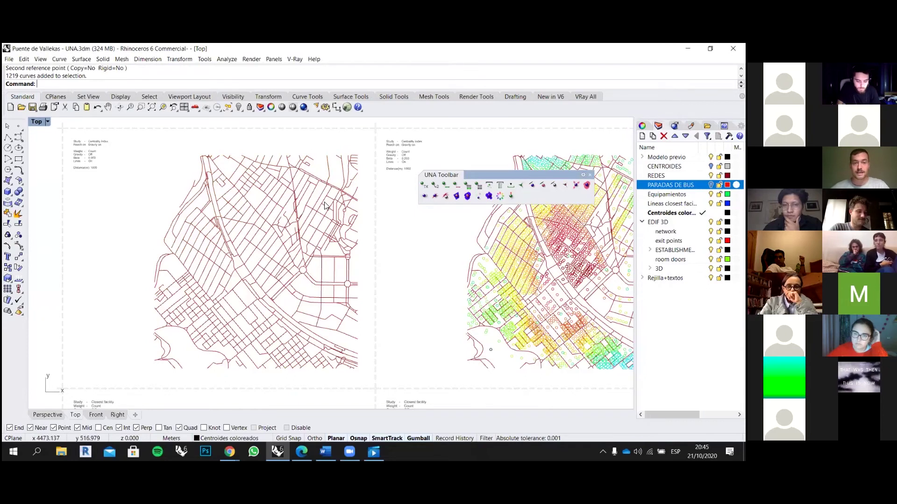
scroll(299, 246, up, 3)
scroll(300, 281, down, 3)
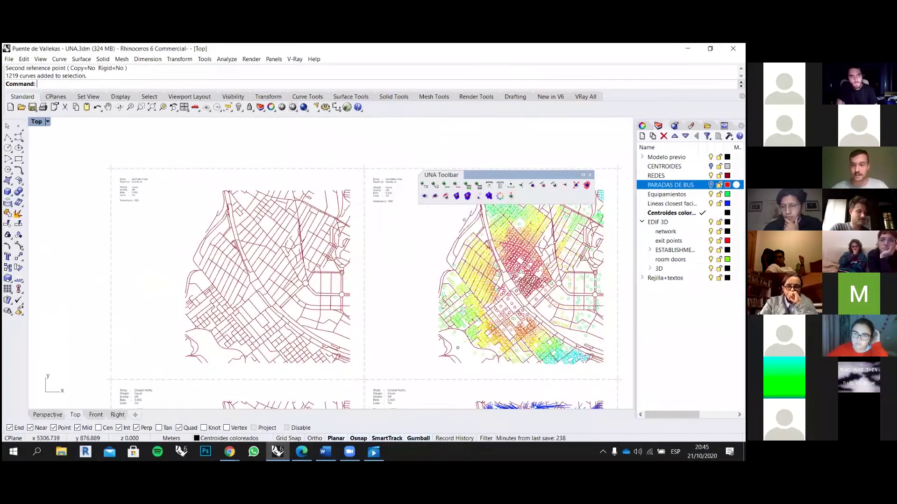
Step: Show the CENTROIDES layer again, select the first map's centroid points to inspect them, and clear the selection
click(710, 167)
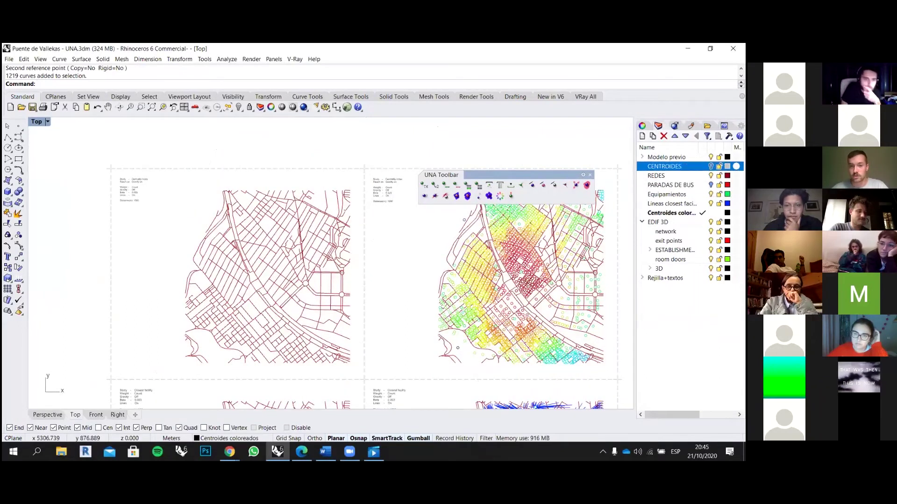
scroll(301, 253, up, 5)
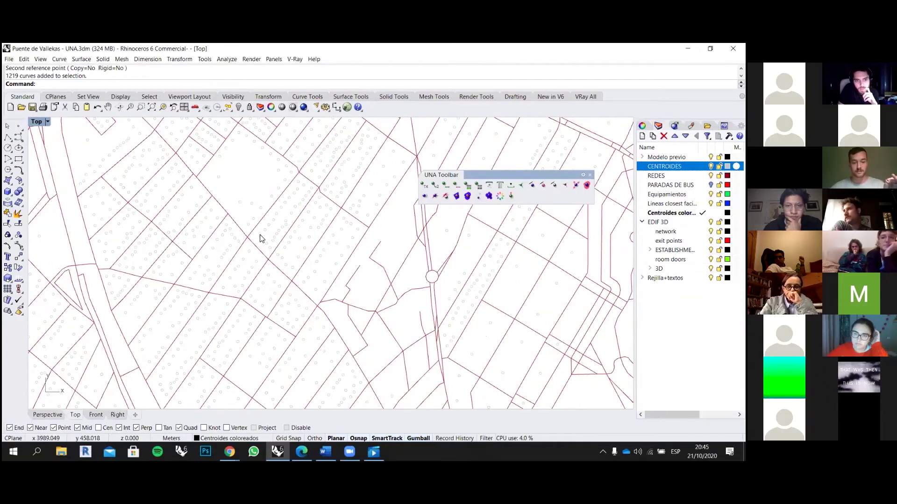
scroll(273, 239, down, 5)
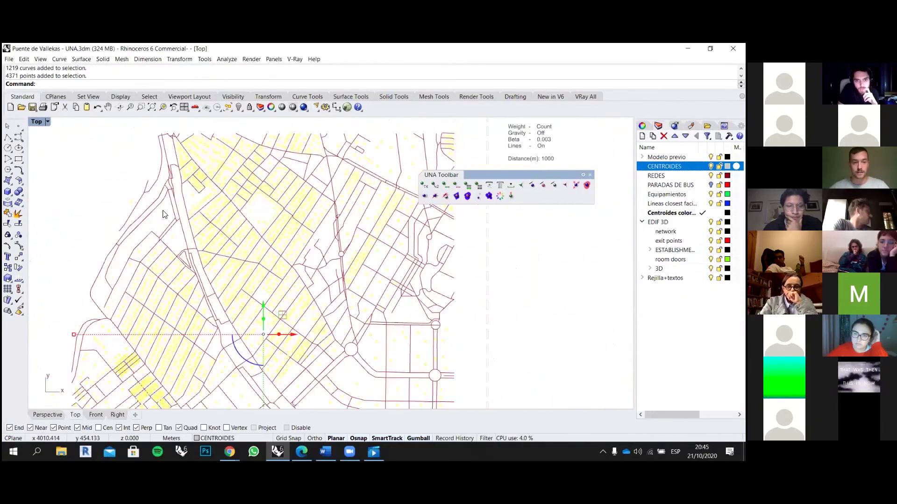
scroll(279, 236, down, 4)
key(Escape)
Step: Restore the four-viewport layout from the maximised Top view
right_drag(359, 291, 349, 265)
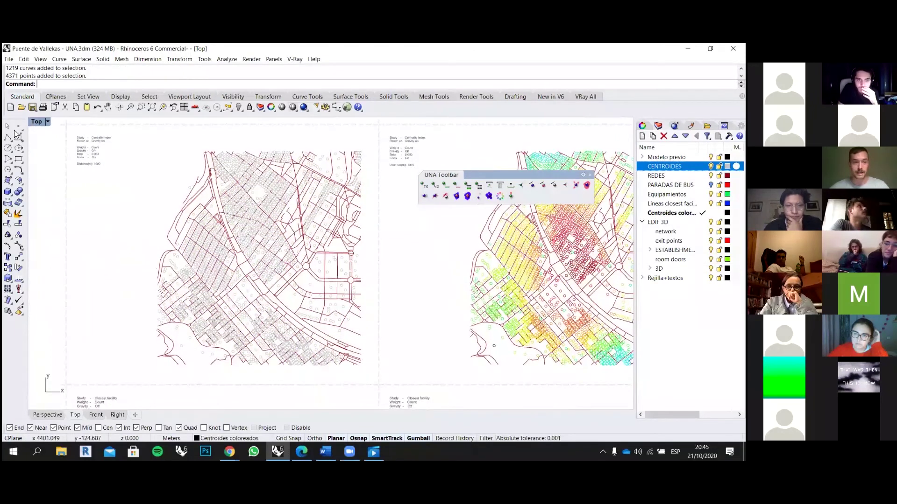
scroll(348, 265, down, 4)
double_click(33, 123)
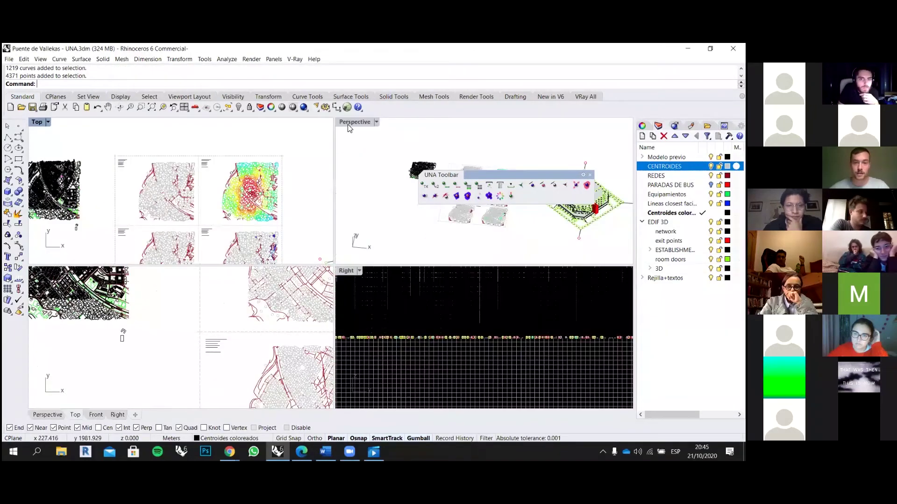
Step: Inspect the 3D city model's buildings in the maximised Perspective view, and restore the four-viewport layout
double_click(346, 125)
scroll(219, 221, up, 8)
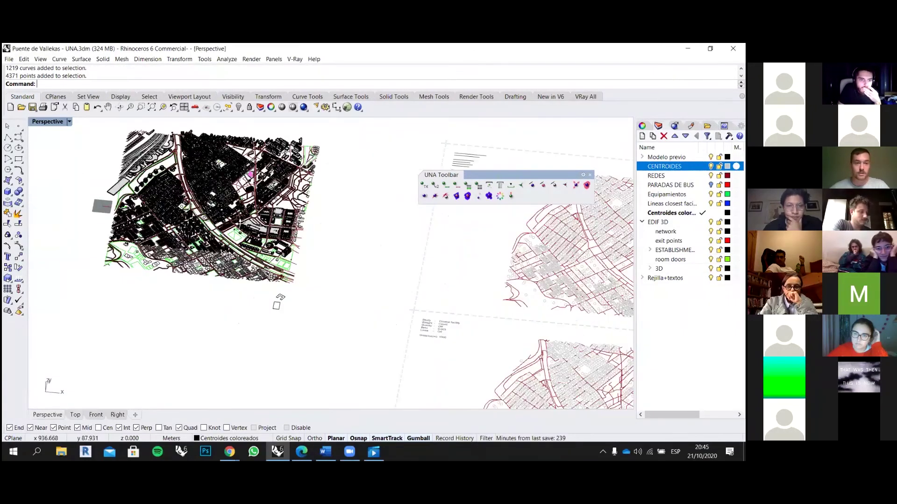
right_drag(278, 341, 277, 308)
scroll(266, 307, up, 10)
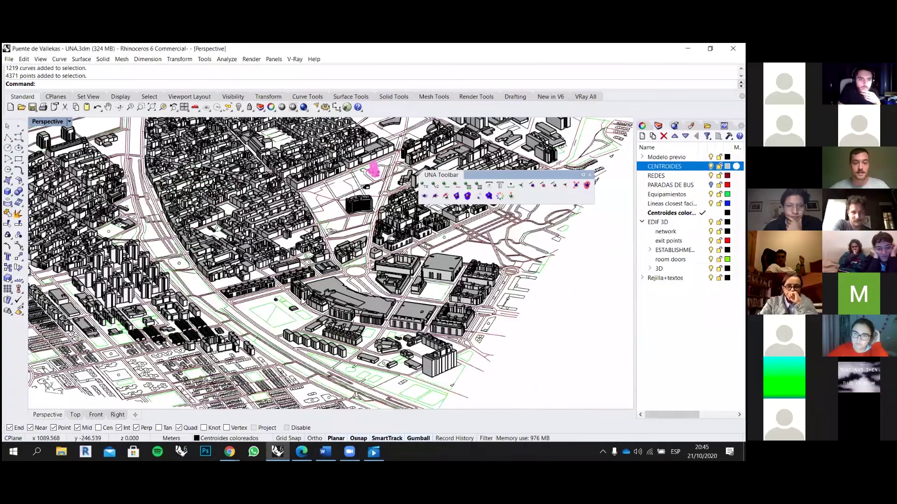
scroll(244, 292, down, 3)
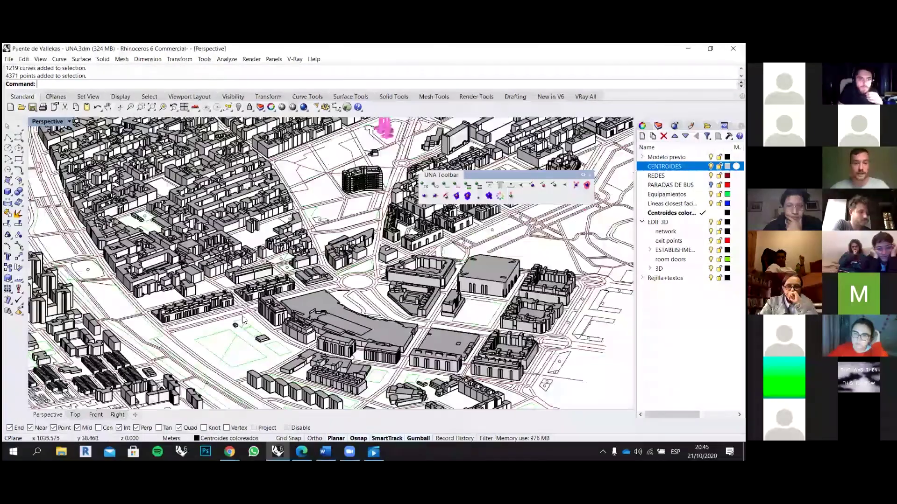
key(Home)
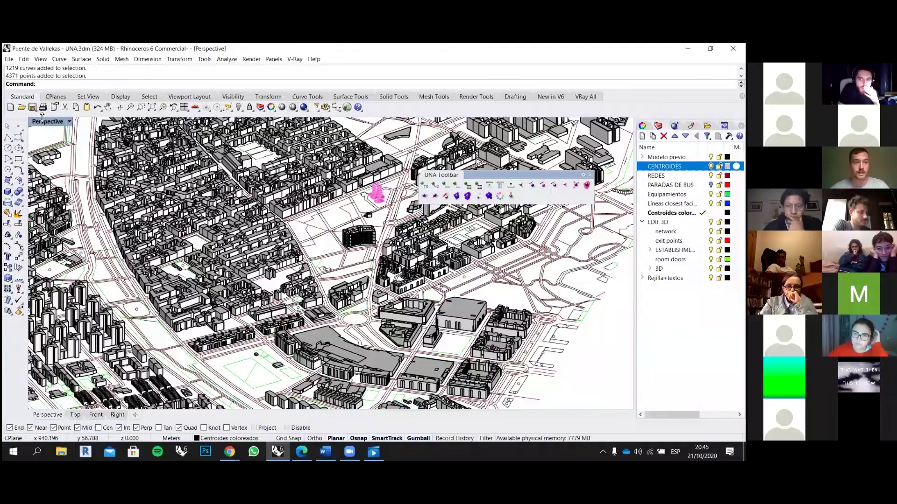
key(Home)
double_click(44, 122)
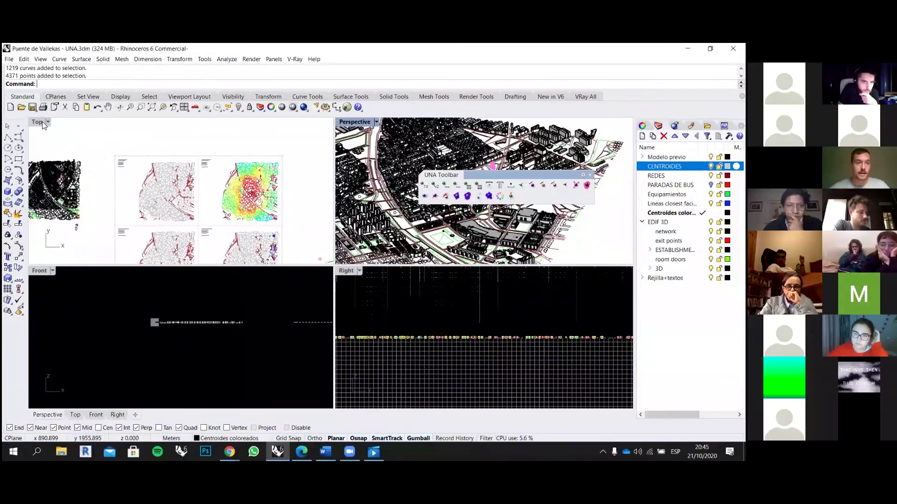
Step: Maximise the Top view, select the first Centrality Index map's centroid points to inspect them, and clear the selection
double_click(38, 122)
scroll(293, 222, up, 3)
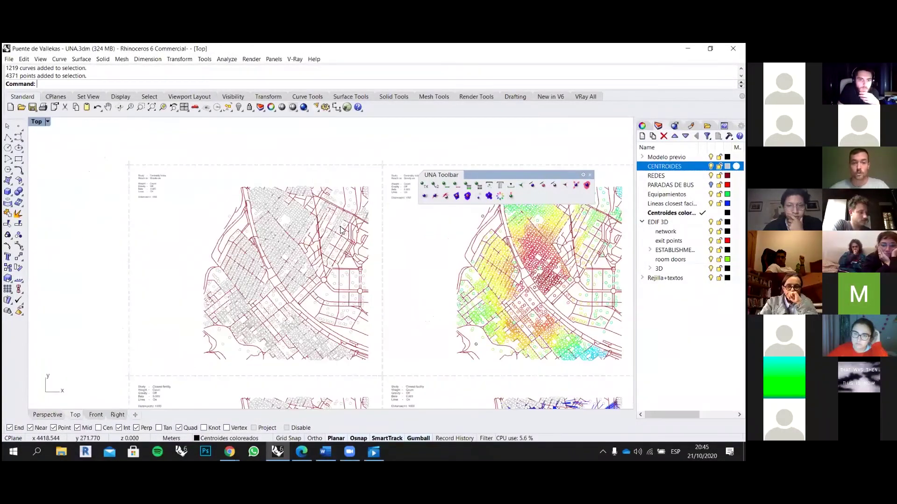
scroll(292, 220, down, 2)
right_drag(286, 174, 299, 216)
scroll(299, 217, up, 4)
click(304, 216)
key(Escape)
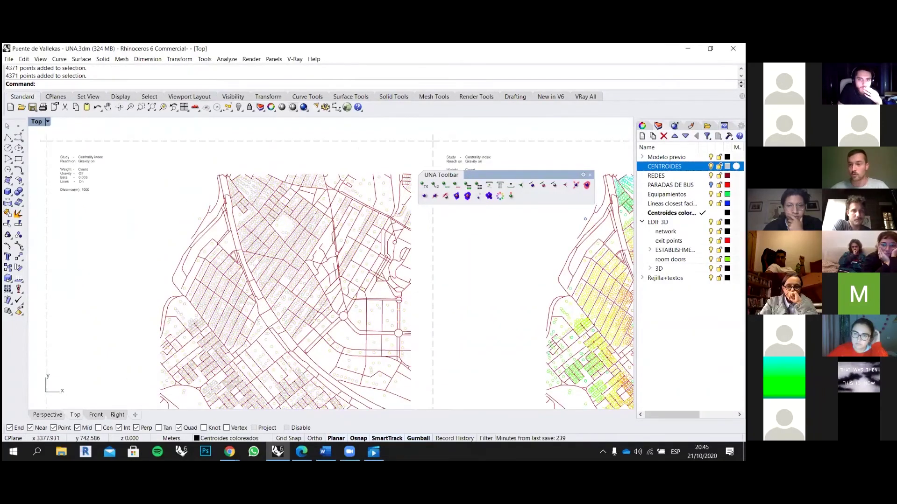
Step: Hide the CENTROIDES layer and show the PARADAS DE BUS layer
click(711, 166)
click(711, 185)
scroll(216, 243, down, 4)
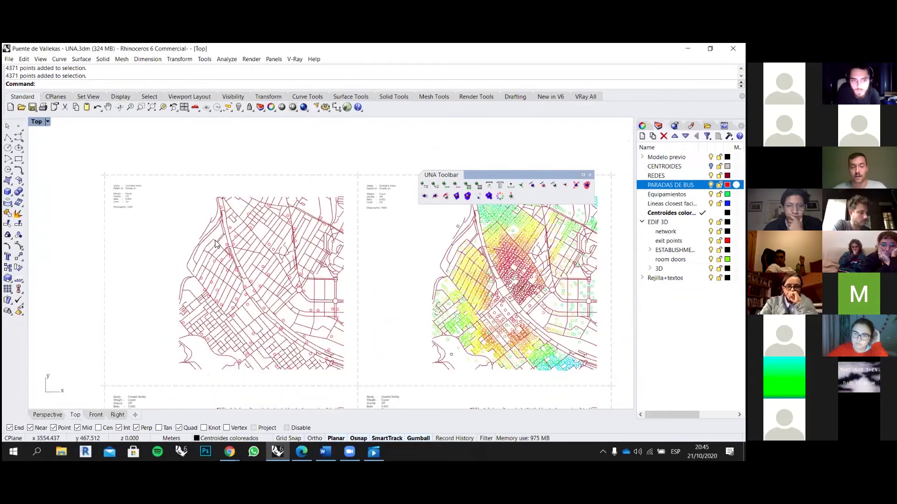
right_drag(226, 243, 247, 224)
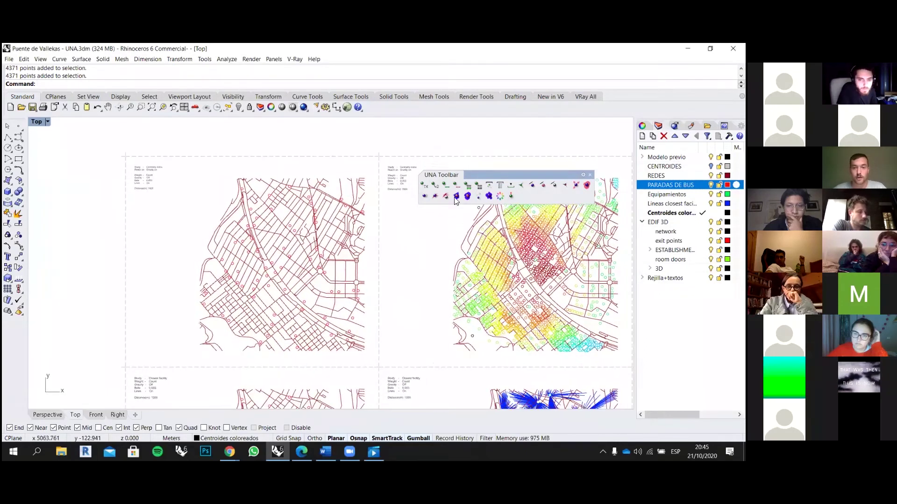
Step: Select all points and curves of the coloured Centrality Index map to inspect them, and clear the selection
right_drag(444, 208, 362, 176)
mouse_move(360, 169)
mouse_down()
mouse_move(550, 336)
mouse_move(555, 363)
mouse_up()
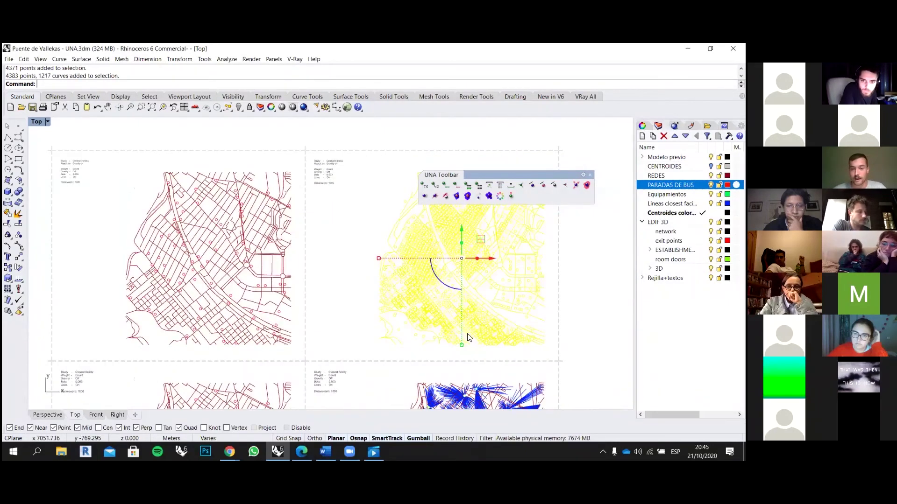
key(Escape)
Step: Select the bus stop points of the first Centrality Index map to inspect them, and clear the selection
scroll(170, 232, up, 6)
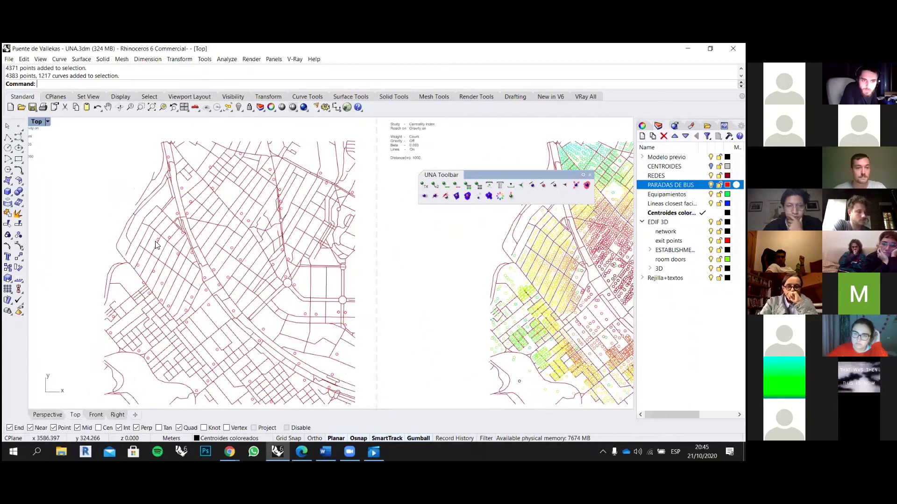
click(171, 240)
key(Escape)
scroll(235, 285, down, 6)
scroll(219, 259, up, 6)
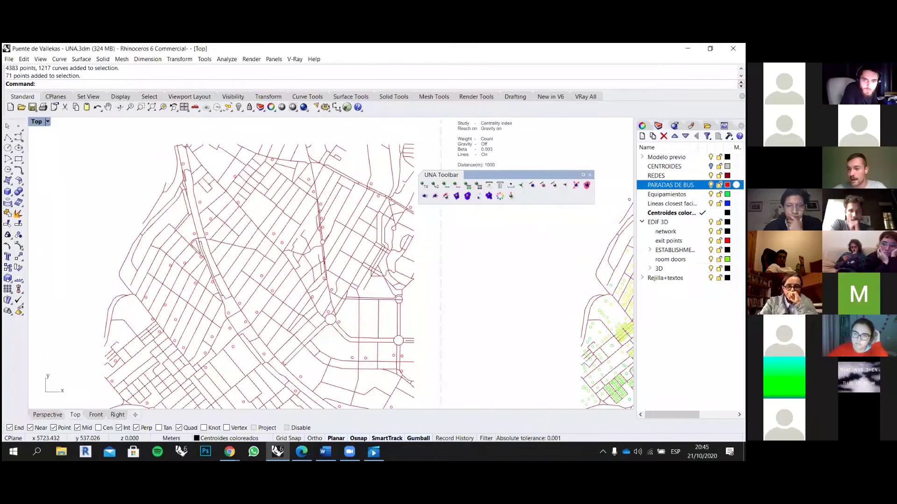
Step: Show the CENTROIDES layer again and review the Centrality Index and Closest facility maps
scroll(332, 240, down, 5)
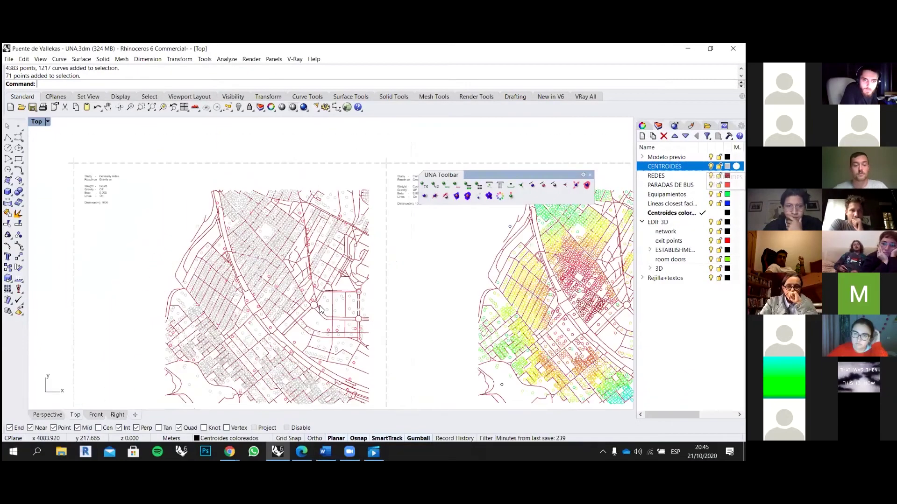
scroll(330, 243, down, 2)
right_drag(330, 317, 330, 256)
scroll(329, 255, up, 2)
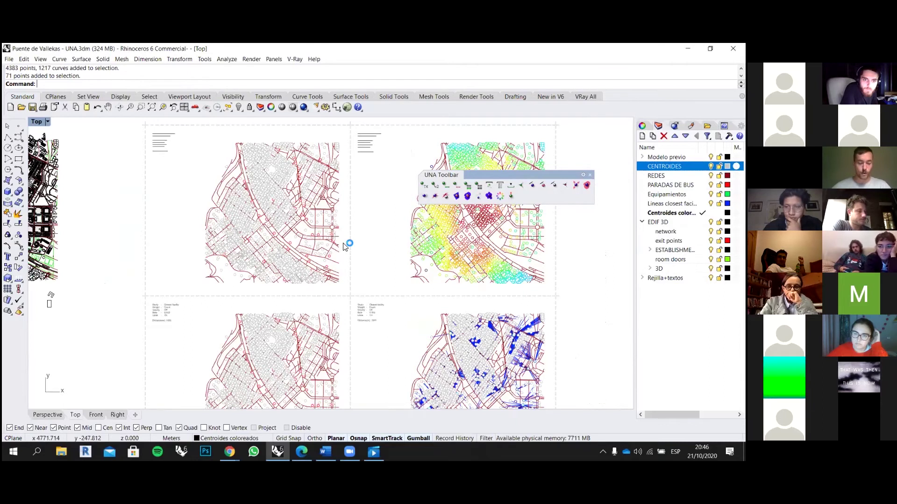
right_drag(303, 226, 319, 229)
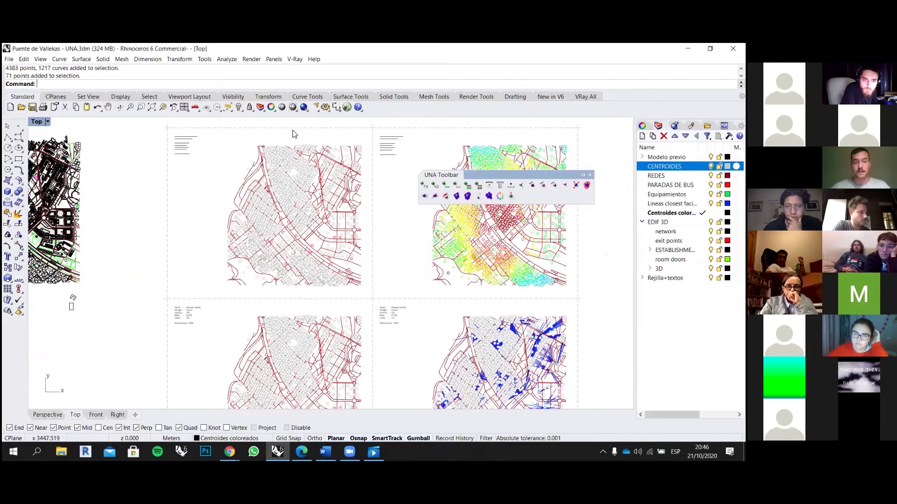
scroll(296, 165, up, 3)
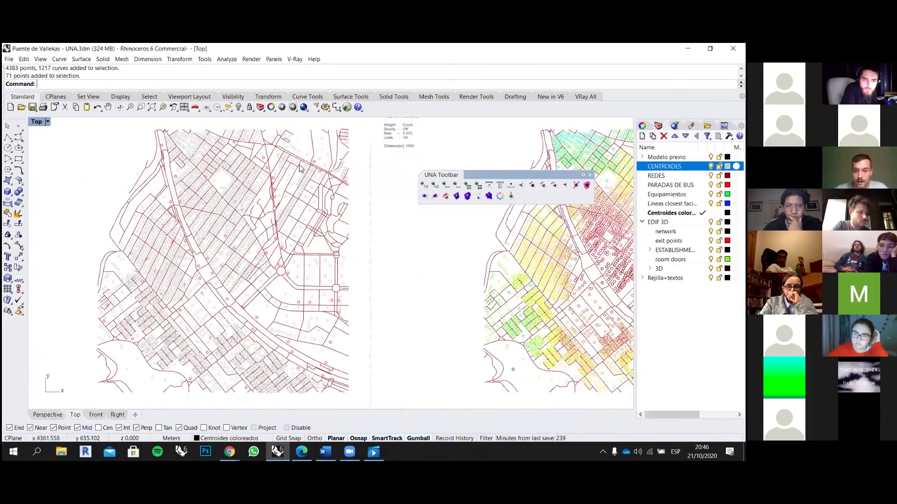
Step: Check where UNA Toolbar is enabled for the UNAToolbox file in Rhino's toolbar options, and close the options
click(325, 107)
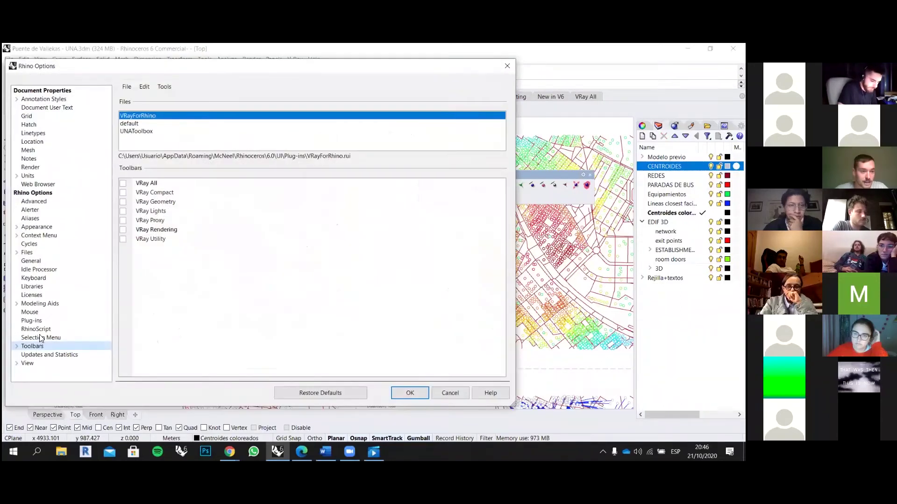
click(138, 132)
drag(360, 68, 381, 129)
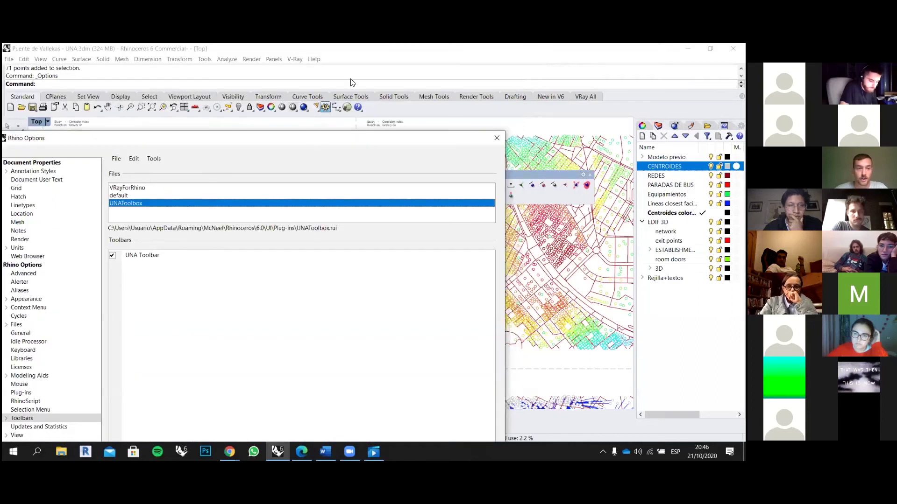
click(152, 187)
click(152, 187)
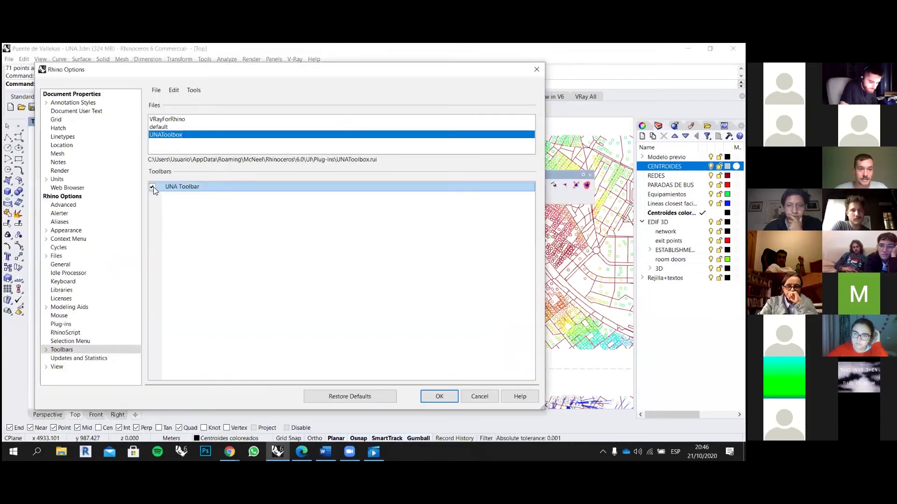
click(536, 70)
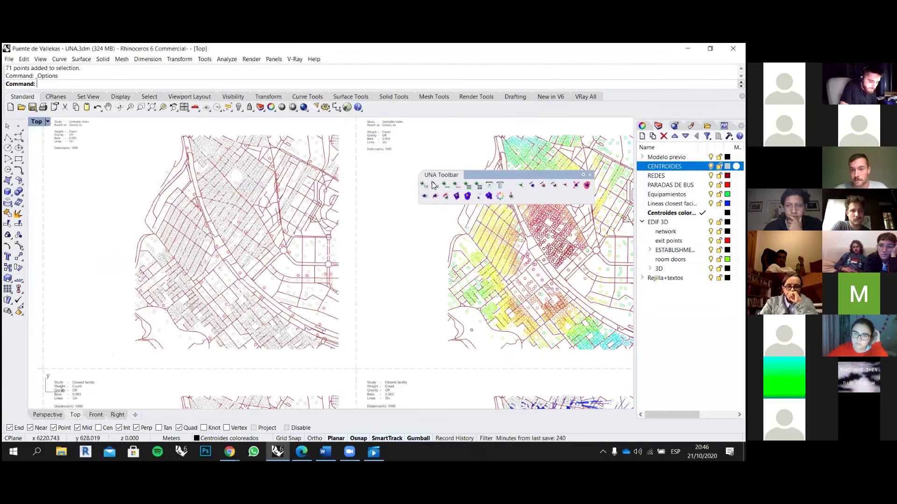
Step: Select individual street segments of the first Centrality Index map to inspect how the network is divided, and clear the selection
scroll(277, 253, down, 2)
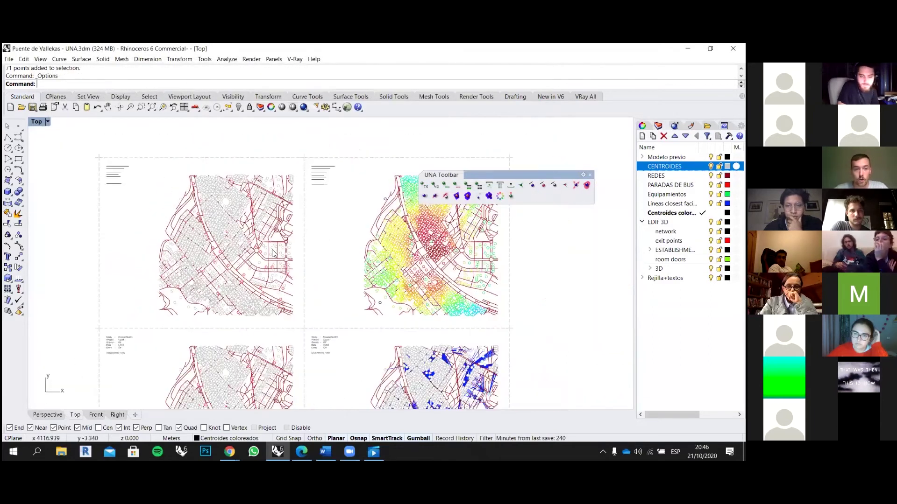
scroll(277, 253, up, 3)
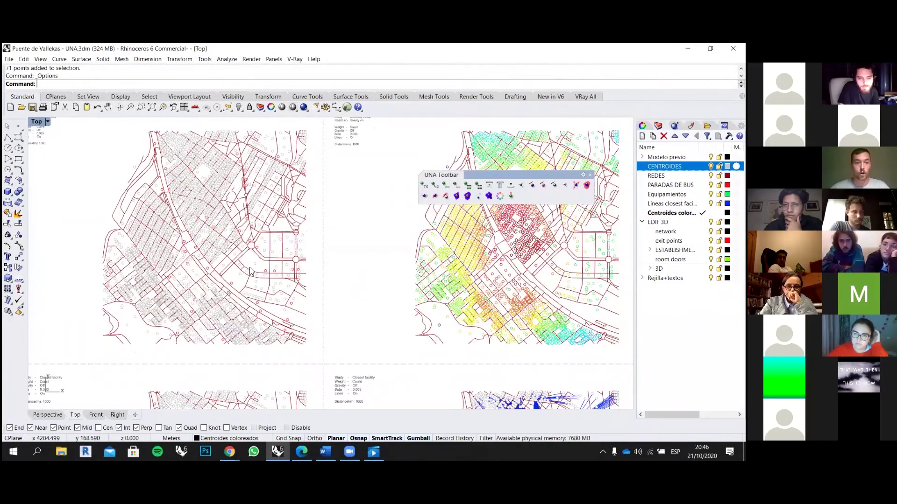
scroll(265, 269, up, 5)
scroll(267, 259, up, 6)
click(266, 254)
click(250, 255)
scroll(273, 281, down, 2)
key(Escape)
scroll(388, 255, down, 3)
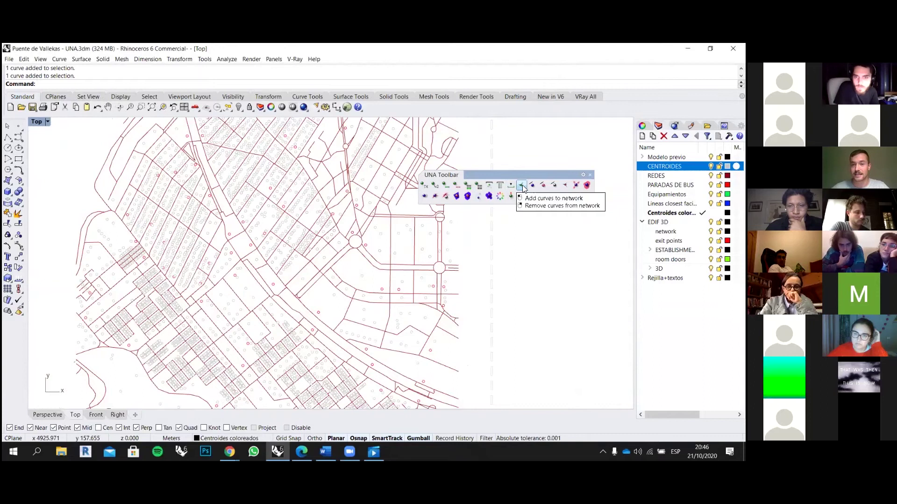
Step: Add all street curves of the first Centrality Index map to the UNA network
click(522, 186)
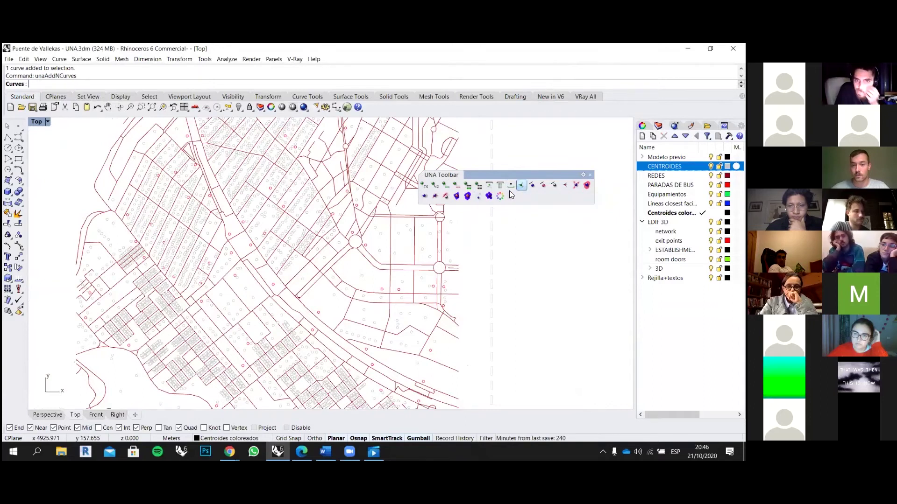
scroll(304, 263, down, 3)
scroll(304, 263, down, 2)
scroll(380, 157, up, 2)
drag(379, 160, 149, 389)
key(Return)
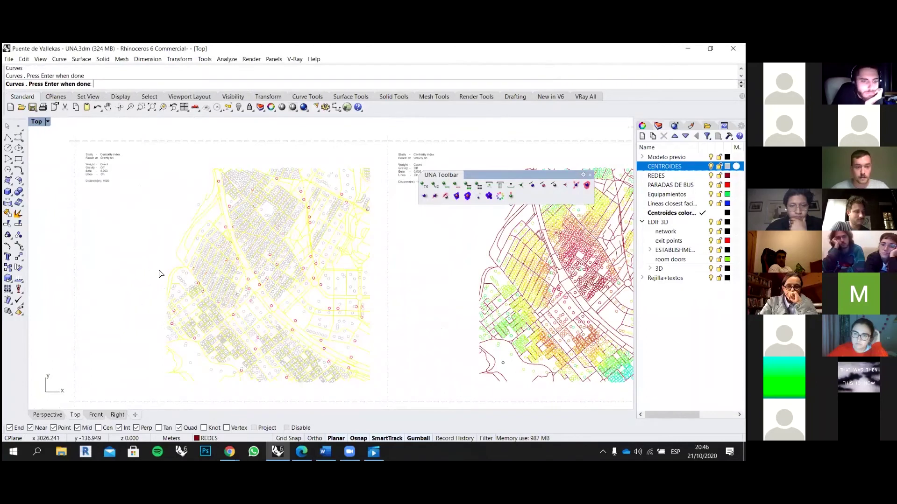
Step: Examine the end-node markers along the upper edge of the first map's street network
scroll(217, 165, up, 4)
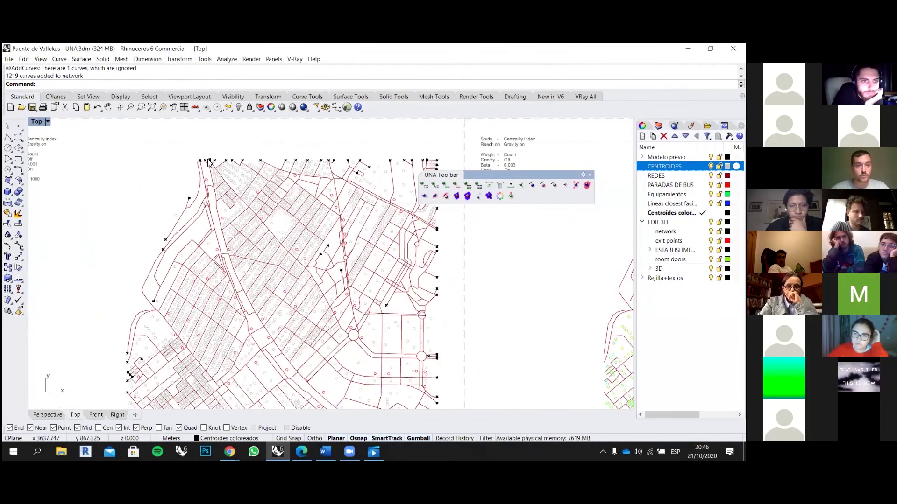
scroll(256, 163, down, 2)
right_drag(276, 164, 260, 180)
scroll(261, 180, up, 6)
scroll(260, 182, down, 2)
scroll(260, 184, down, 5)
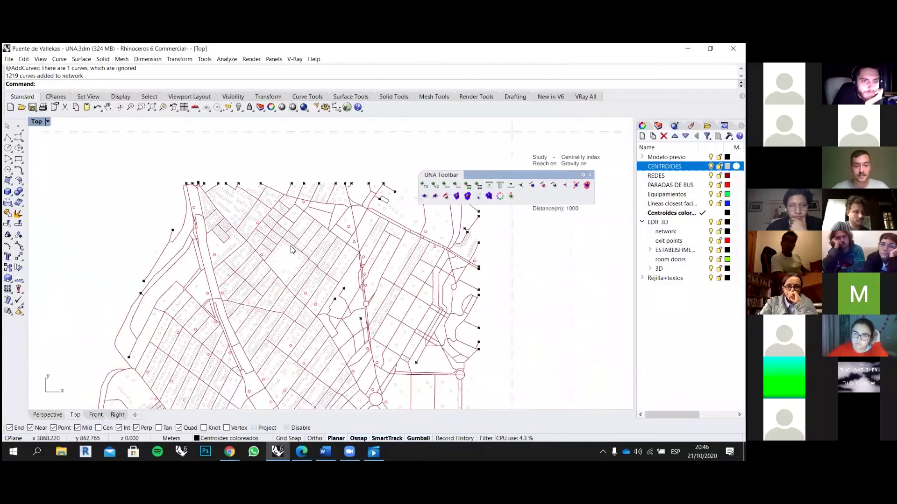
Step: Inspect single curves and the overall end-node markers of the newly built network, leaving nothing selected
scroll(269, 252, up, 3)
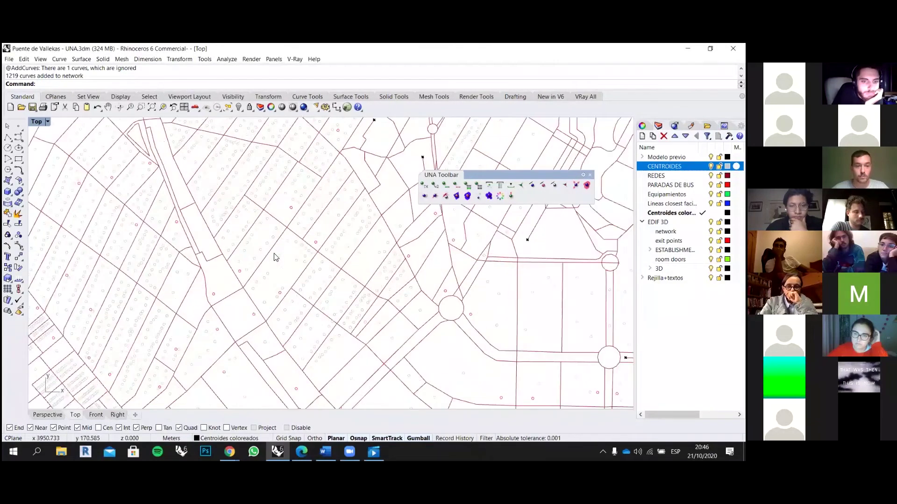
click(268, 255)
key(Escape)
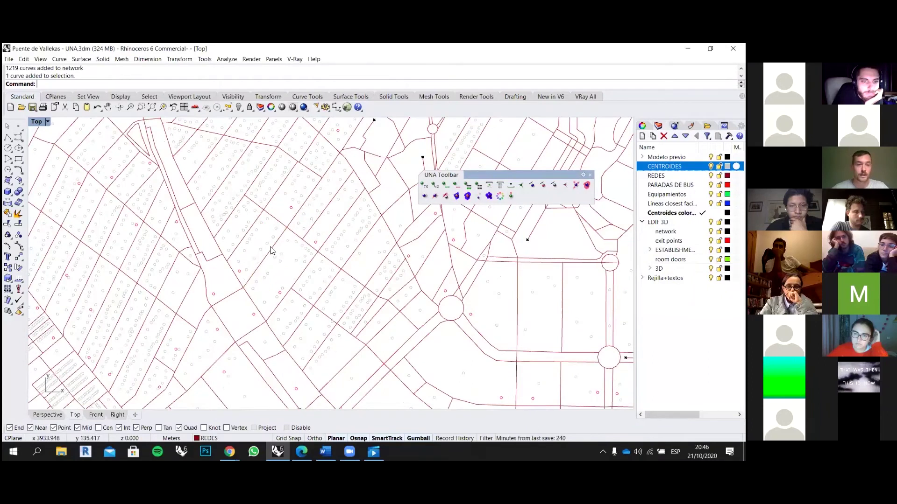
scroll(269, 259, down, 4)
scroll(269, 258, down, 3)
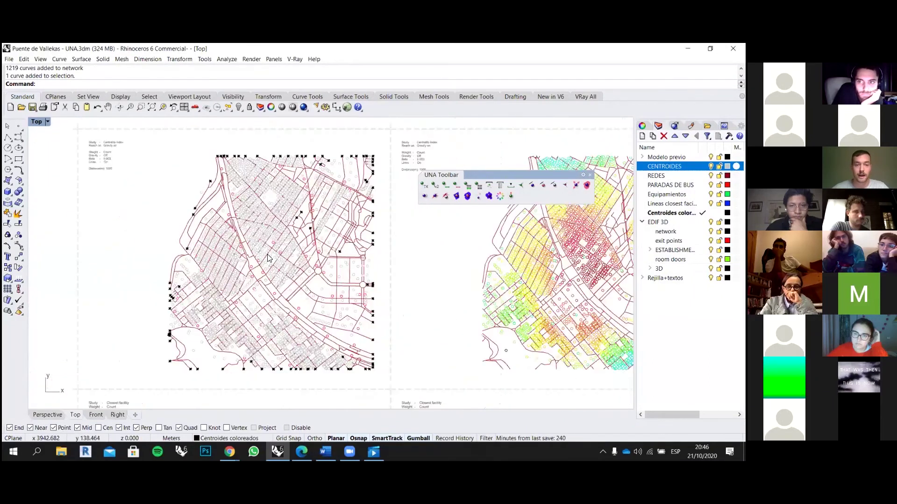
scroll(373, 266, up, 2)
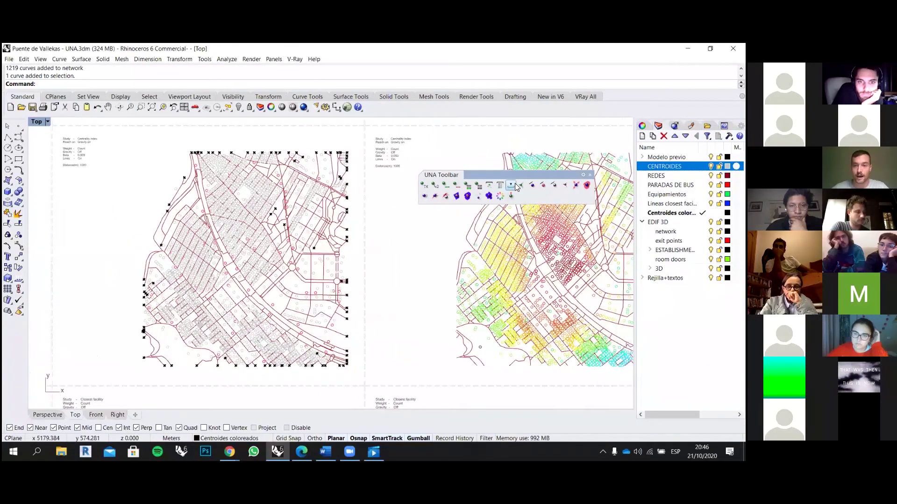
click(336, 164)
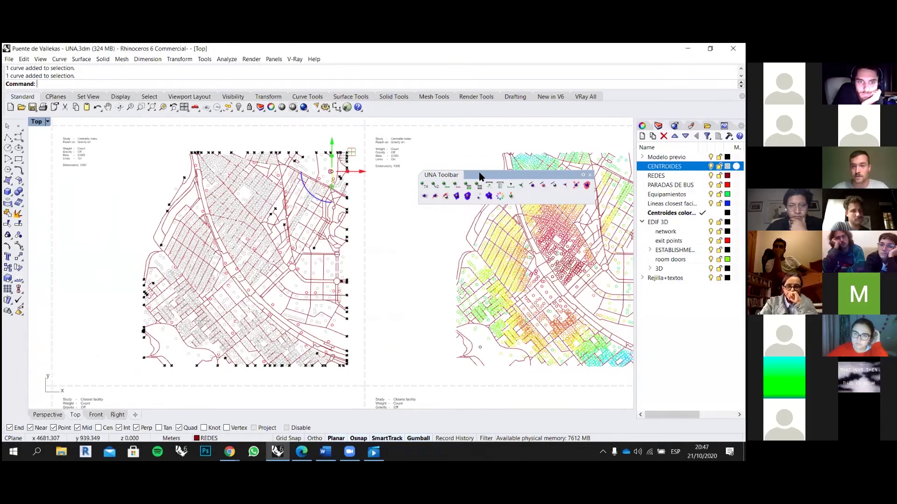
key(Escape)
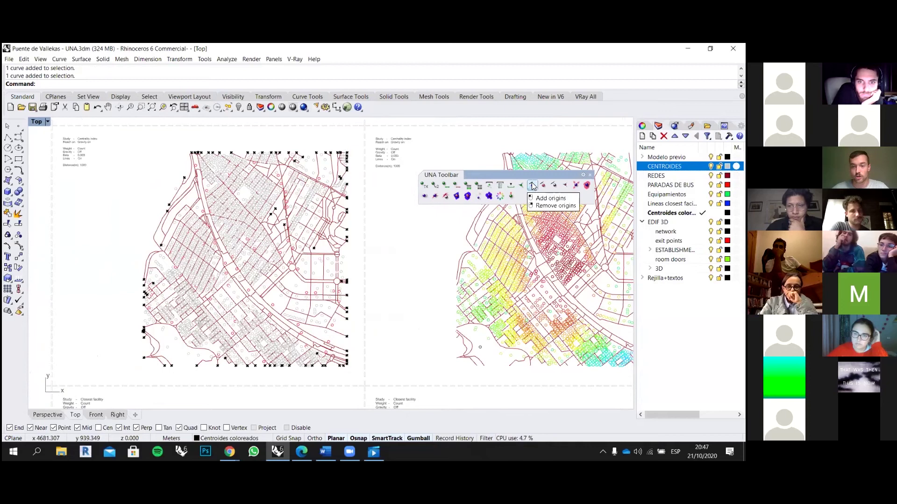
Step: Hide the PARADAS DE BUS layer and add all centroids of the first Centrality Index map to the network as origins using 2D search
click(532, 186)
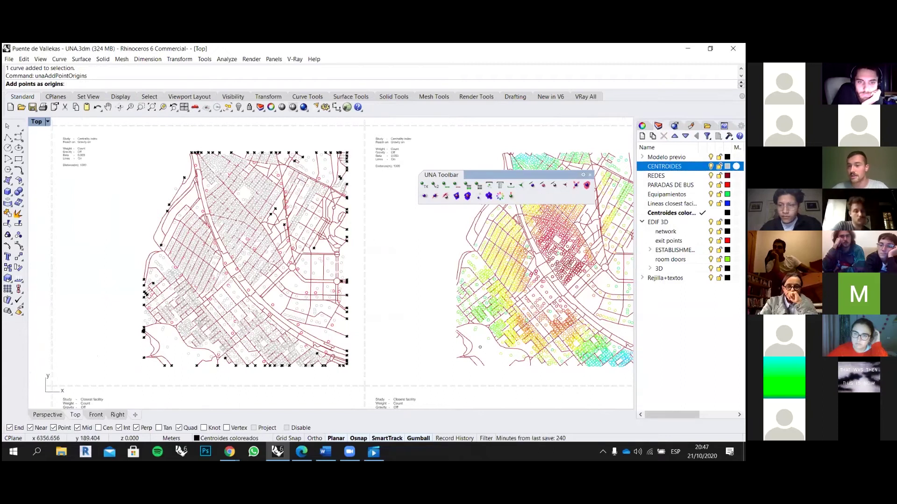
click(711, 185)
drag(356, 148, 121, 372)
key(Return)
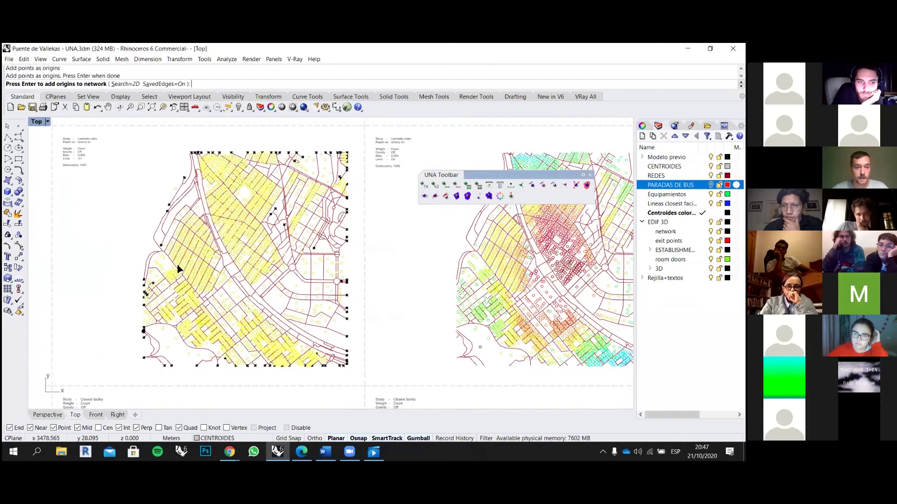
click(132, 85)
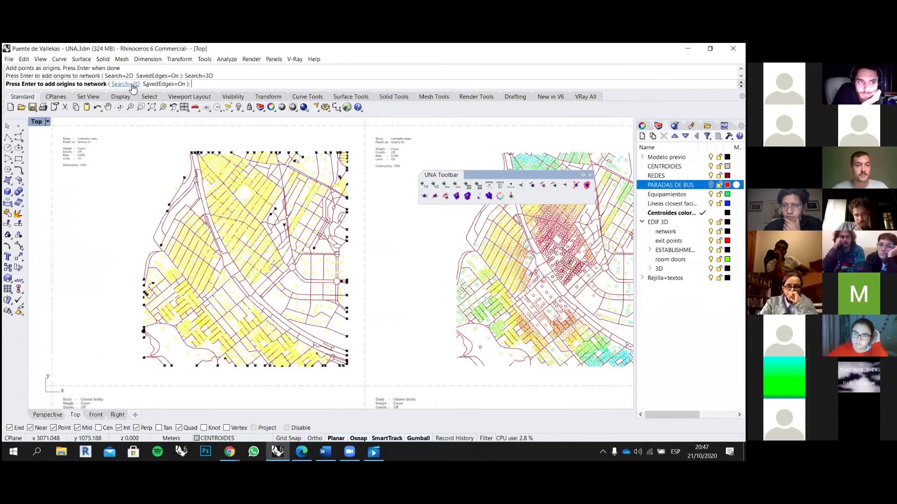
click(123, 85)
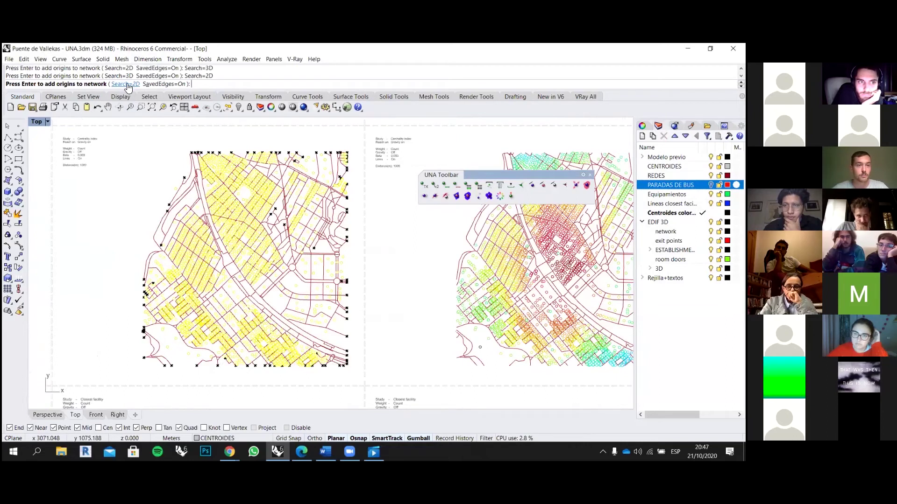
key(Return)
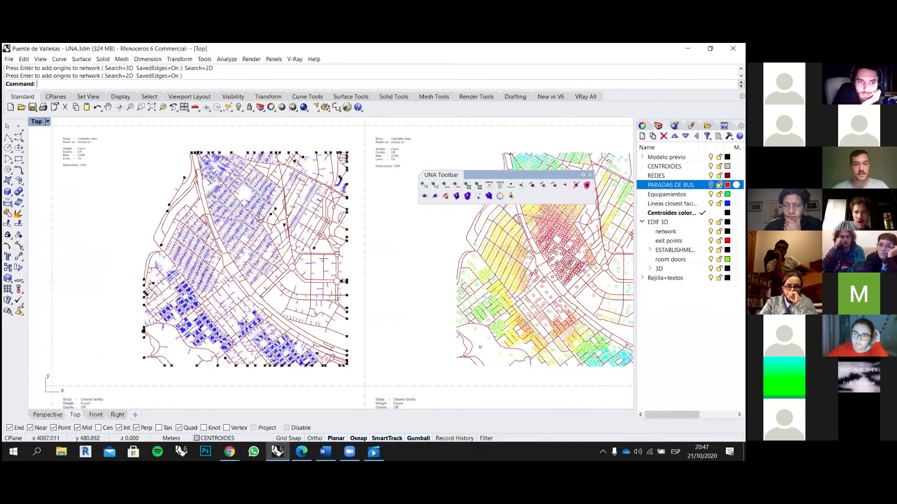
scroll(252, 214, up, 3)
scroll(252, 214, up, 4)
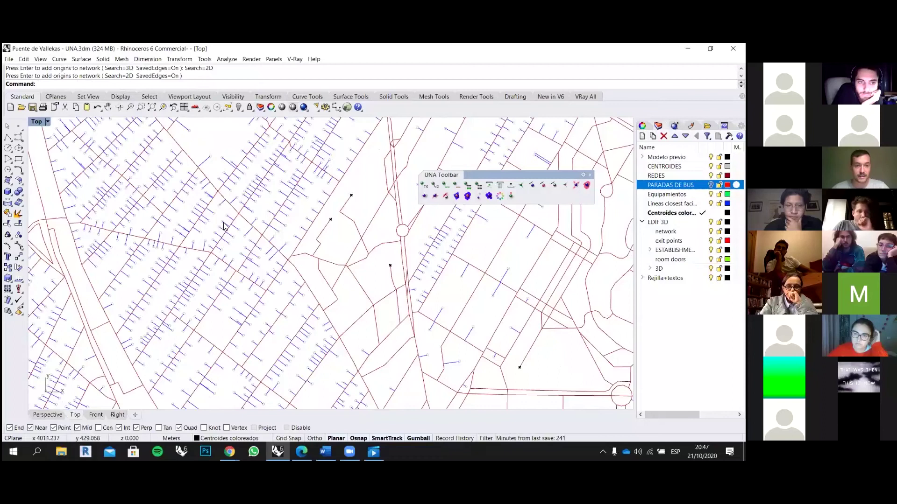
scroll(250, 226, down, 6)
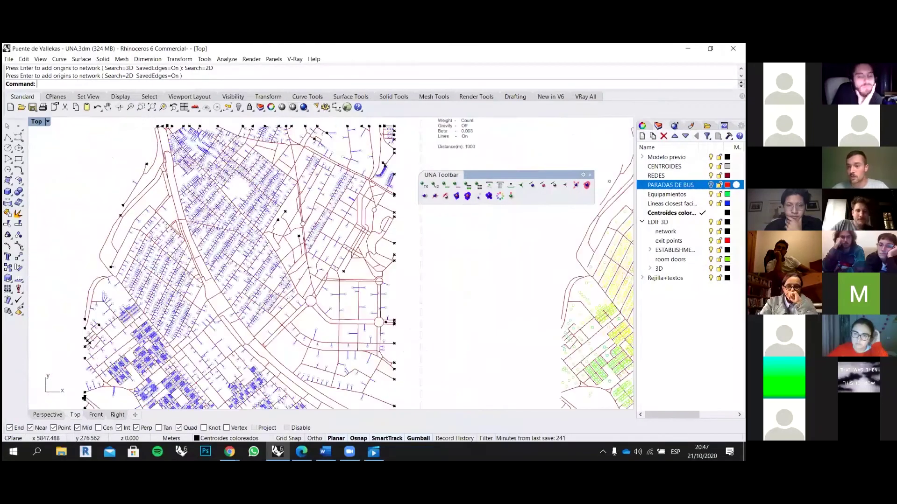
Step: Show PARADAS DE BUS instead of CENTROIDES and add the first map's bus stops to the network as destinations using 2D search
click(711, 166)
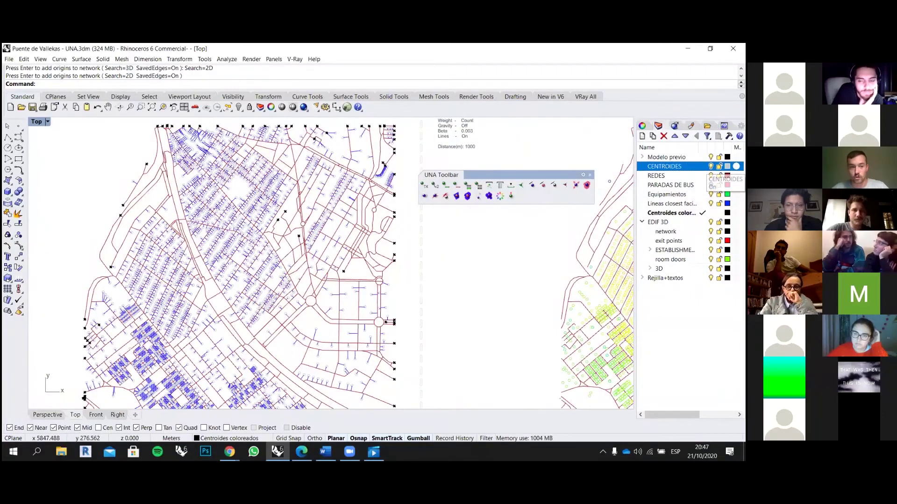
click(671, 185)
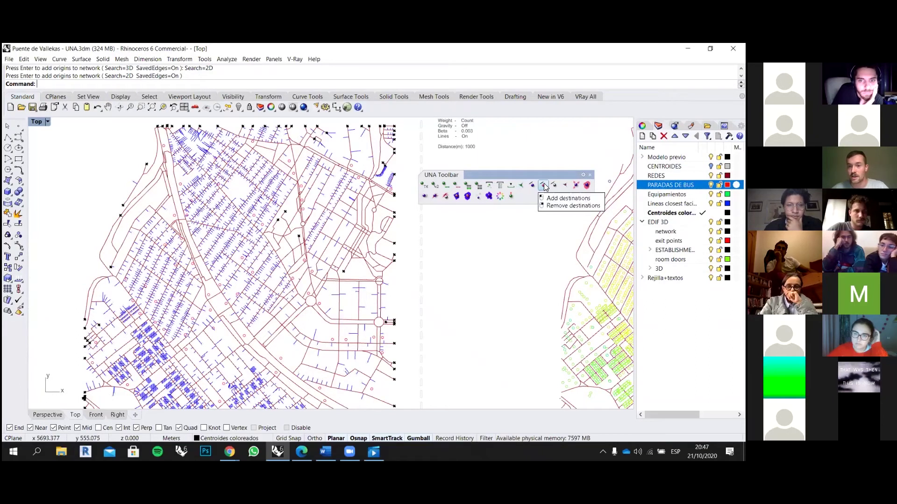
click(544, 186)
scroll(253, 224, down, 3)
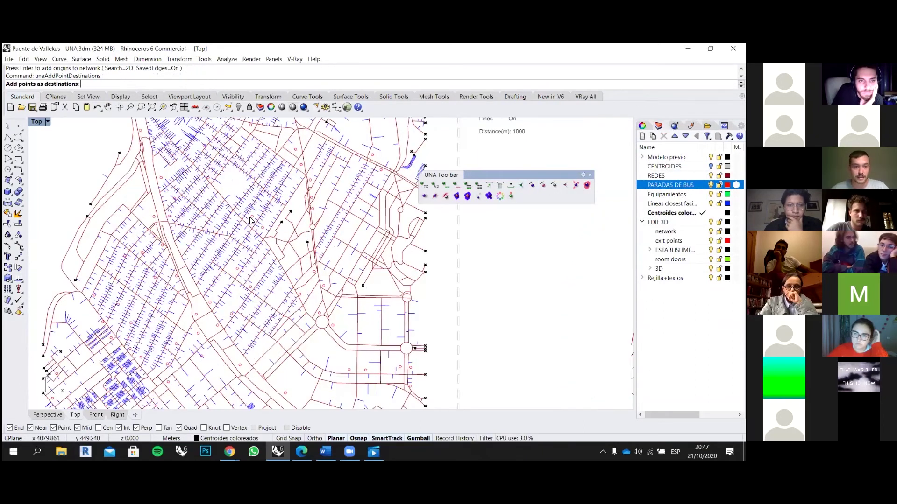
scroll(381, 139, down, 2)
drag(381, 136, 192, 329)
key(Return)
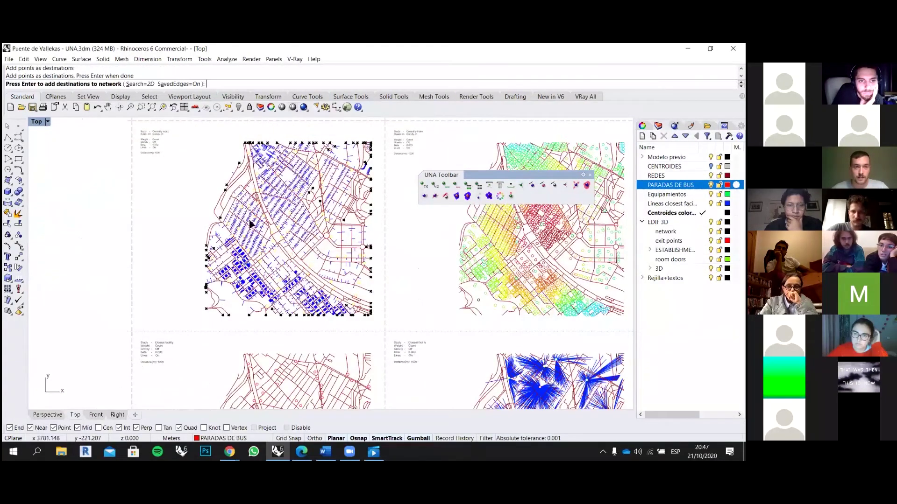
key(Return)
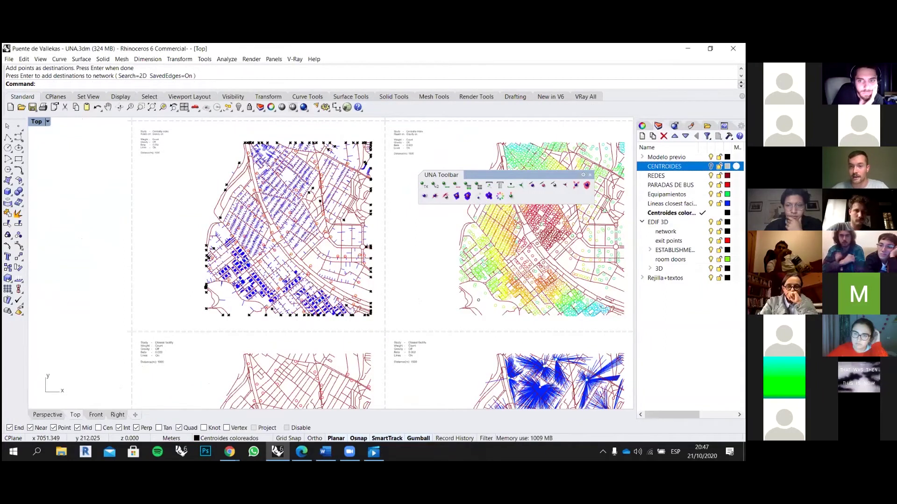
Step: Turn the CENTROIDES layer back on and shift the floating UNA Toolbar slightly upward
scroll(363, 205, up, 2)
scroll(276, 283, down, 1)
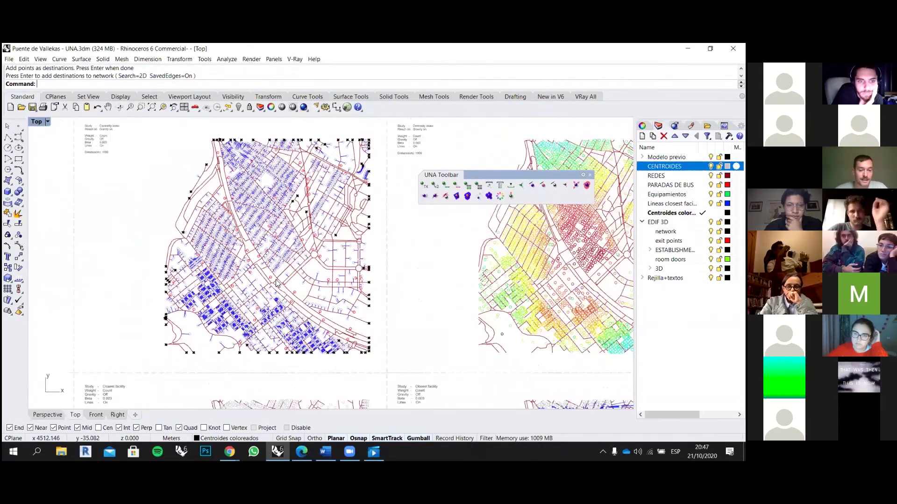
scroll(275, 281, down, 4)
scroll(274, 281, up, 2)
right_drag(275, 255, 277, 267)
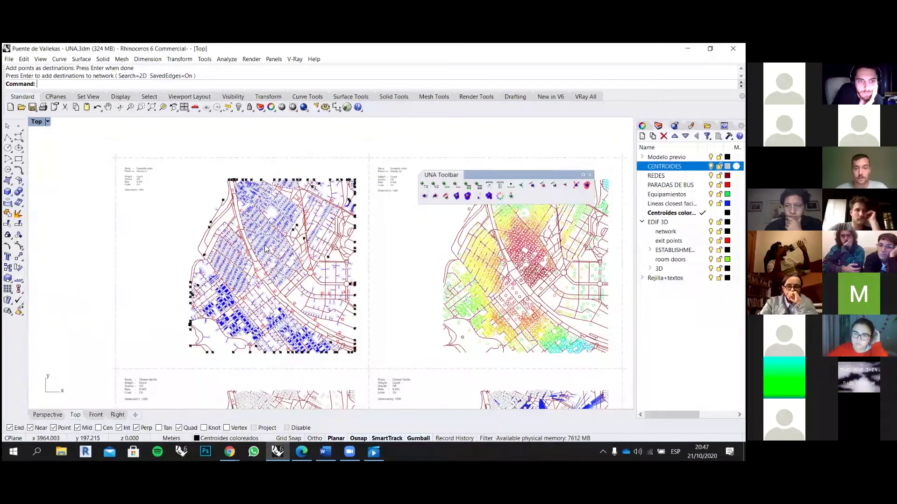
drag(559, 177, 560, 165)
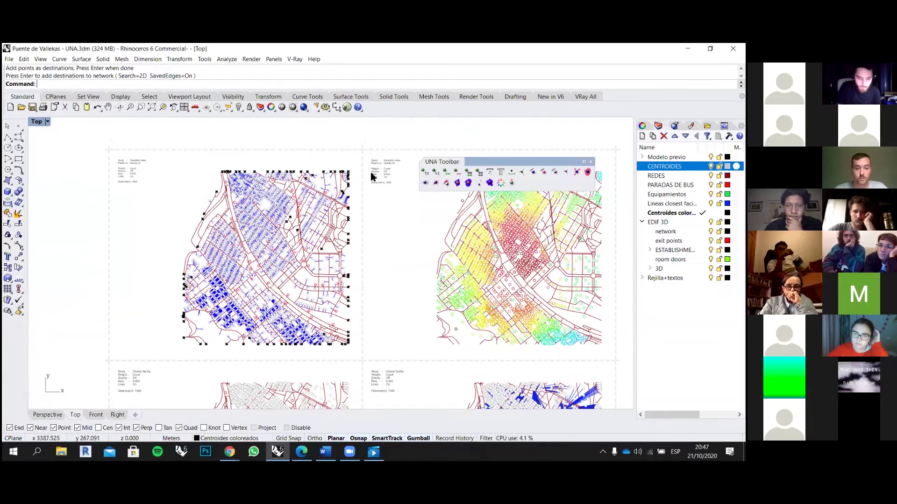
click(578, 174)
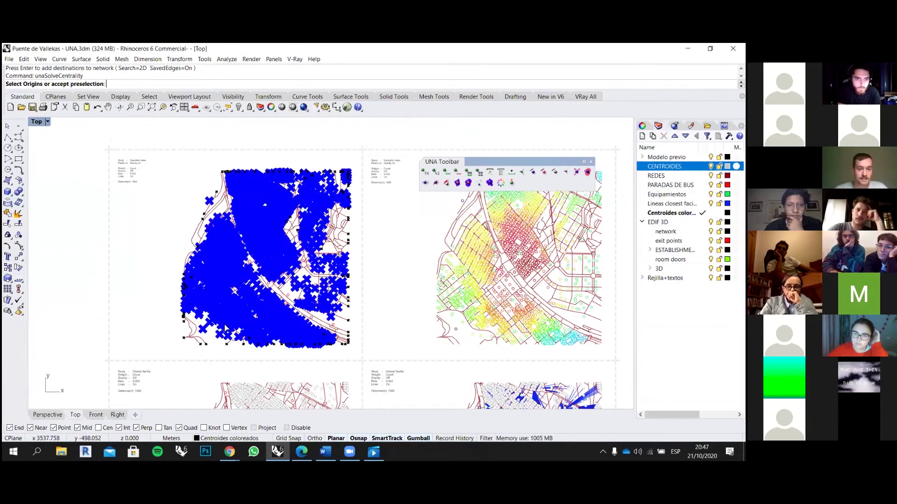
scroll(256, 265, up, 2)
scroll(253, 248, up, 2)
scroll(262, 241, down, 4)
key(Return)
key(Return)
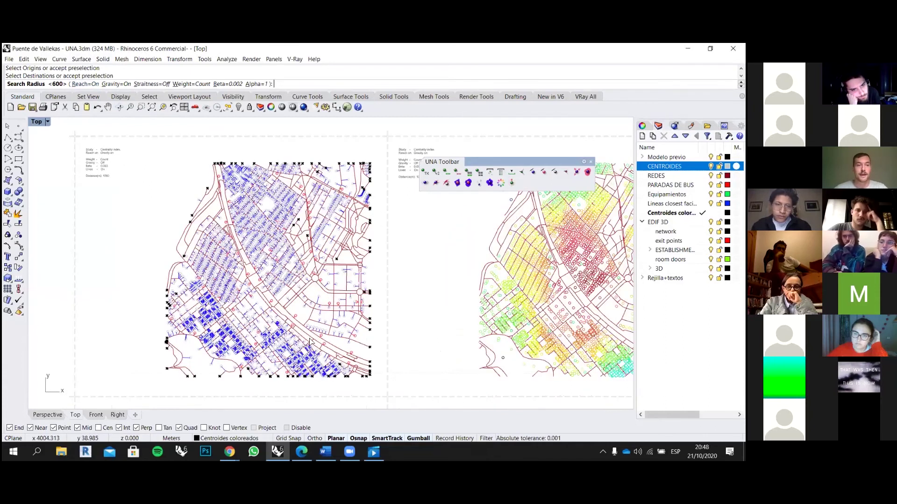
scroll(274, 234, up, 5)
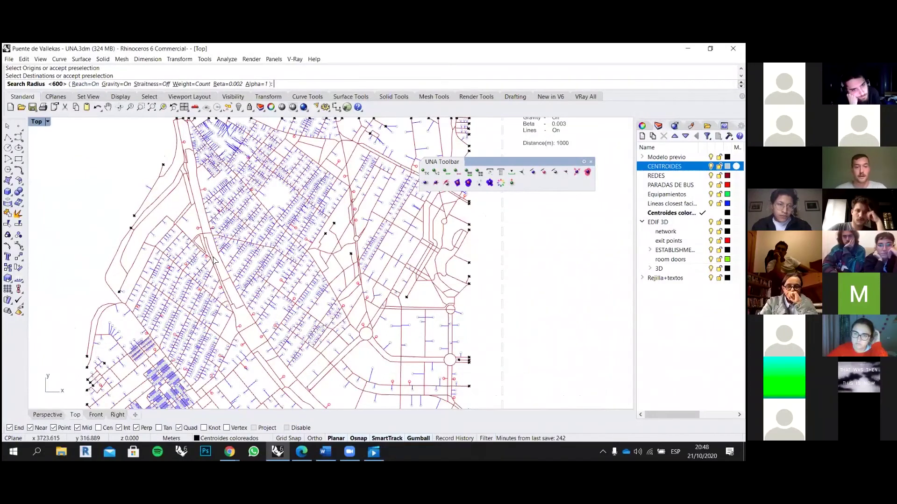
scroll(213, 259, down, 2)
scroll(294, 237, up, 3)
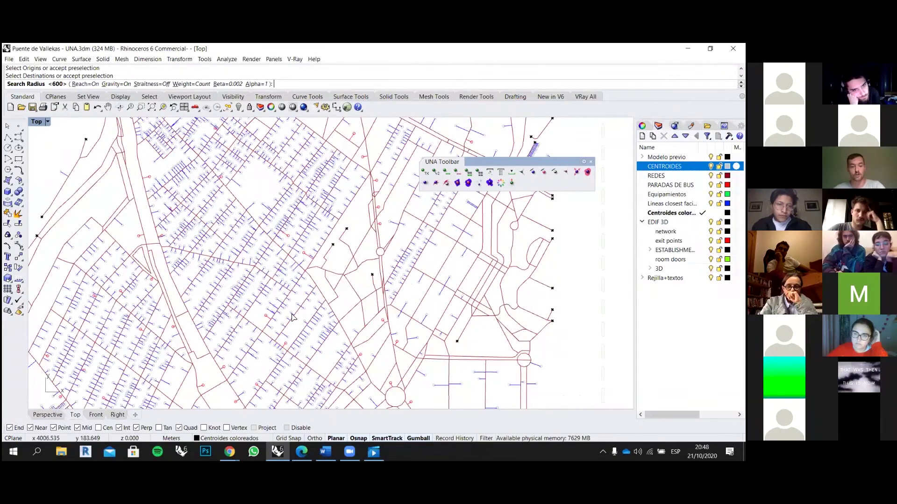
scroll(265, 287, down, 2)
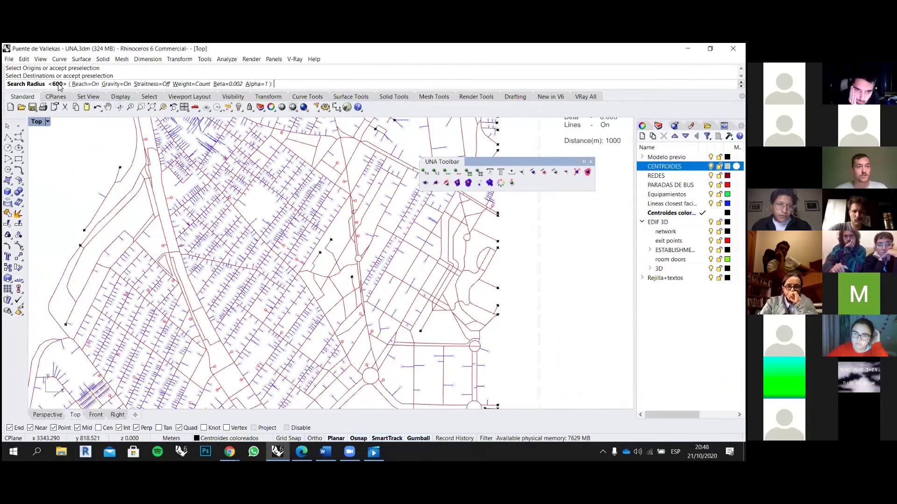
scroll(204, 257, down, 2)
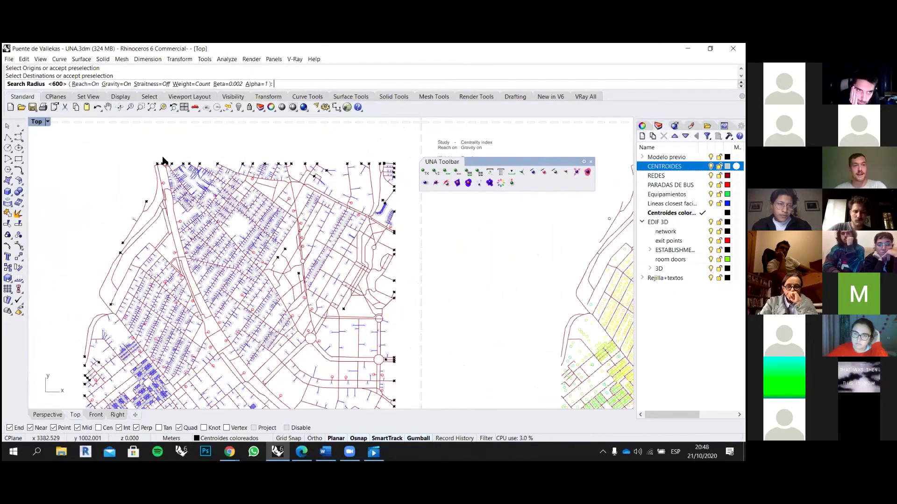
scroll(260, 286, up, 4)
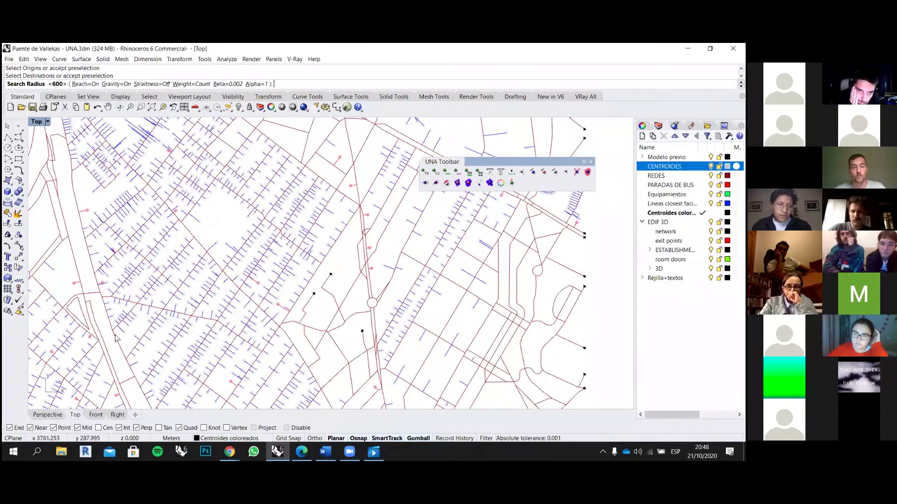
scroll(271, 288, down, 2)
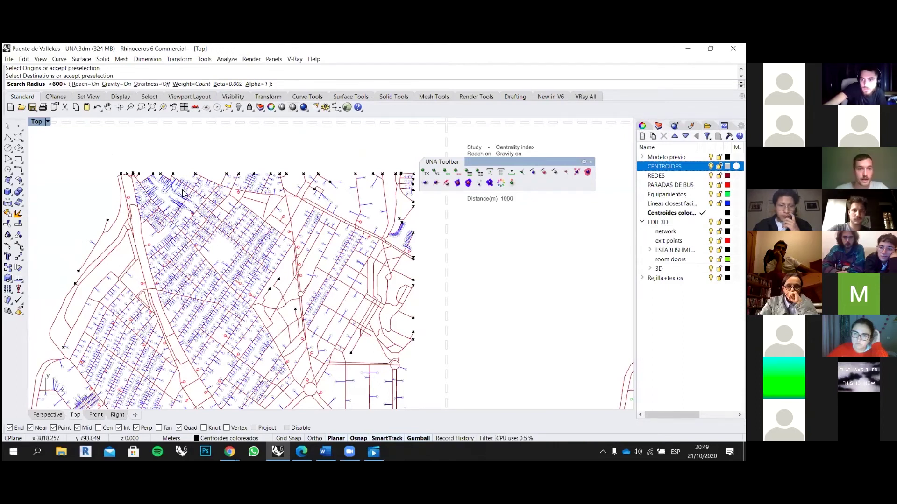
key(Return)
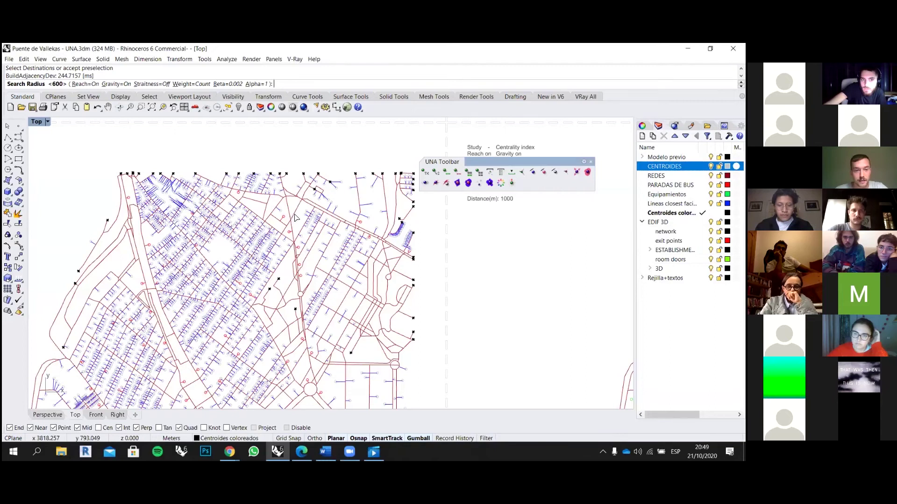
key(Escape)
Step: Solve the centrality for all preselected origins and destinations with a search radius of 600, Reach and Gravity on, and Weight set to Count
key(Return)
key(Return)
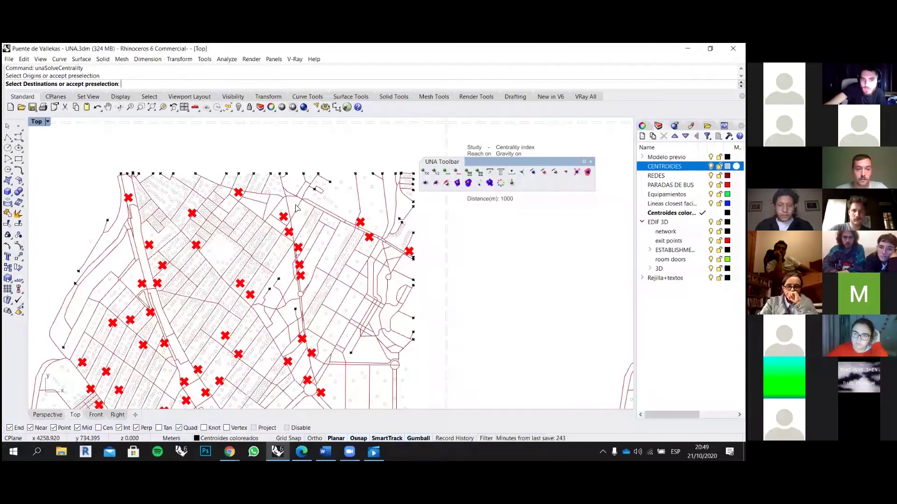
key(Return)
key(Return)
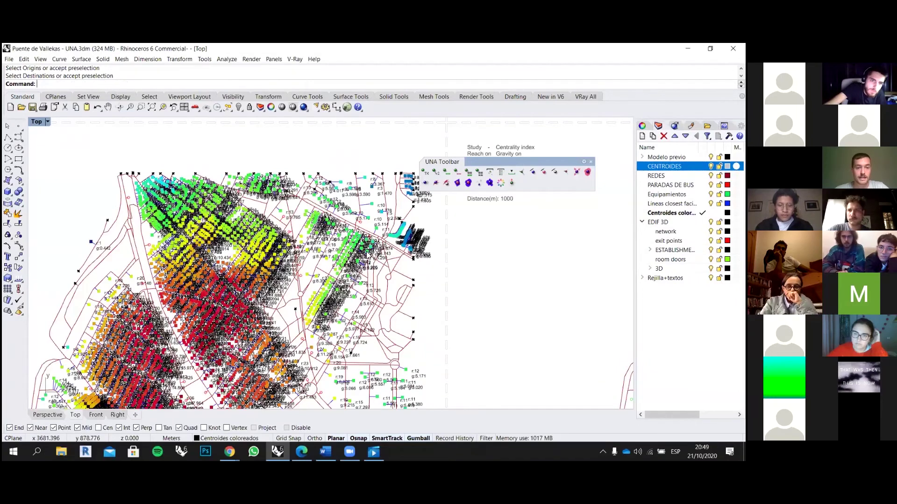
Step: Examine the coloured origin points and their reach and gravity labels across the first map, especially around the blocks near the roundabouts
scroll(368, 255, down, 5)
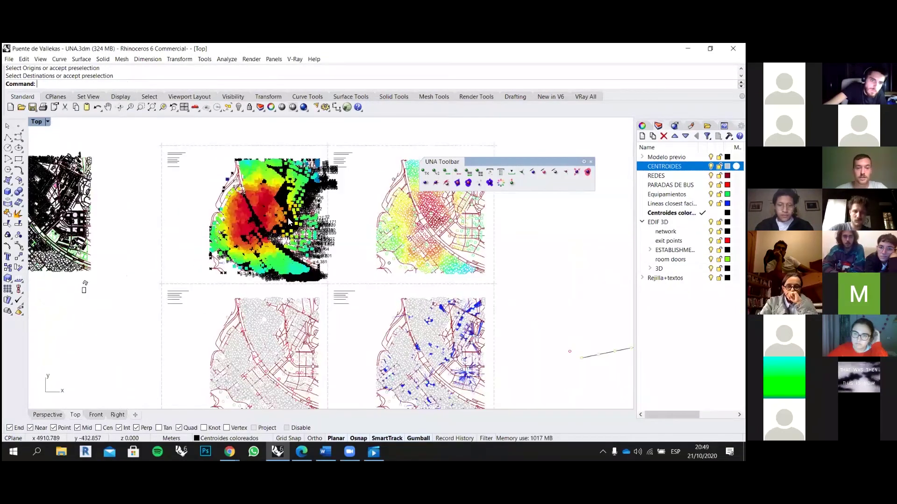
scroll(289, 221, up, 5)
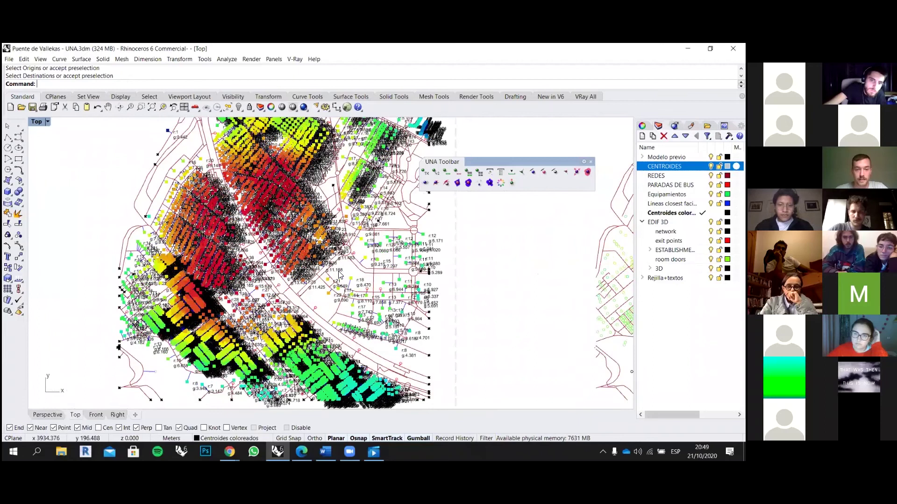
scroll(340, 276, up, 5)
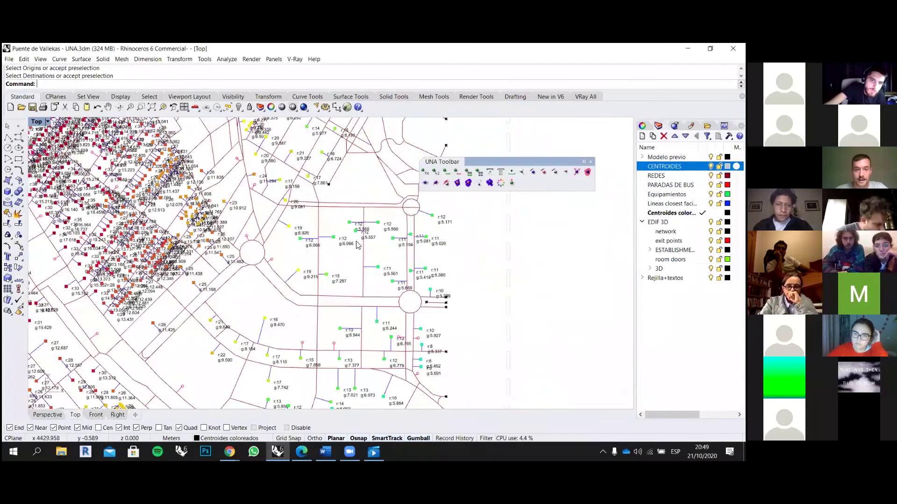
scroll(356, 243, up, 1)
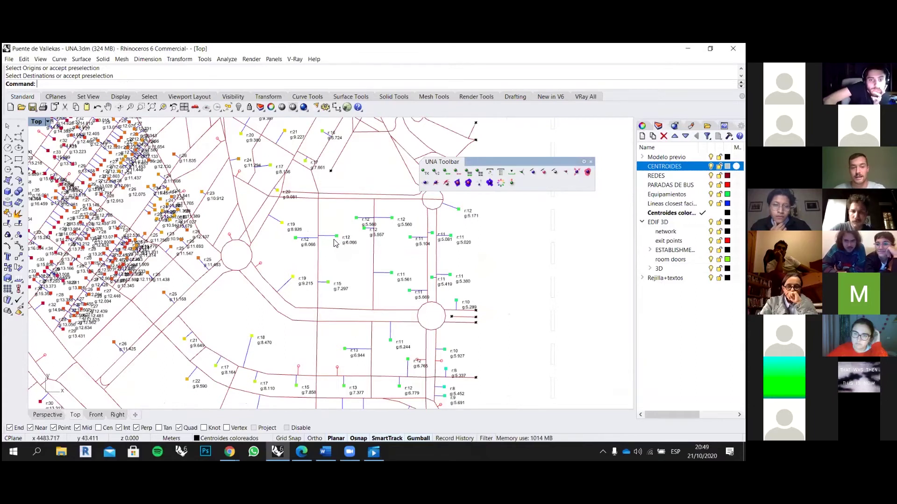
drag(339, 250, 364, 246)
scroll(341, 269, down, 2)
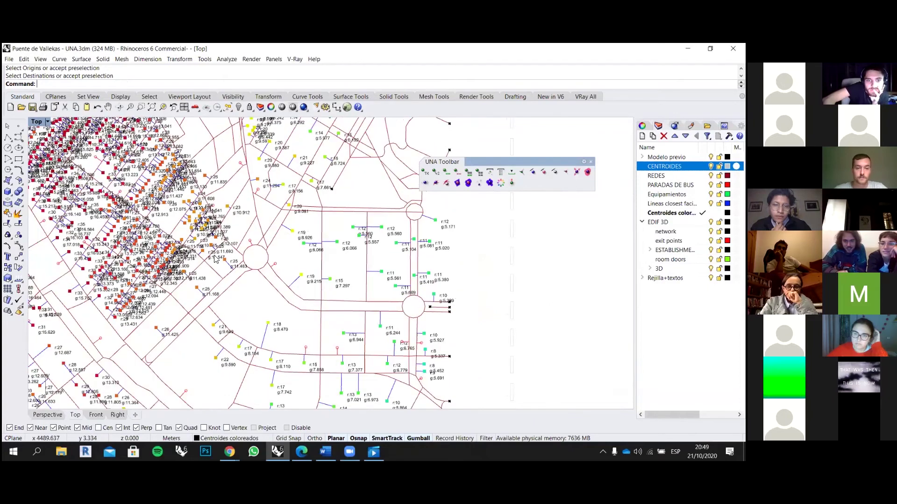
scroll(314, 247, down, 13)
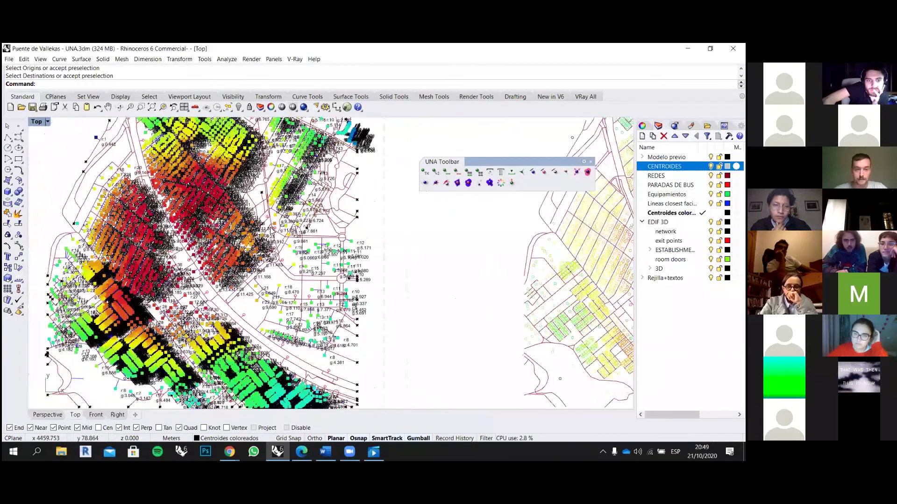
scroll(303, 238, up, 3)
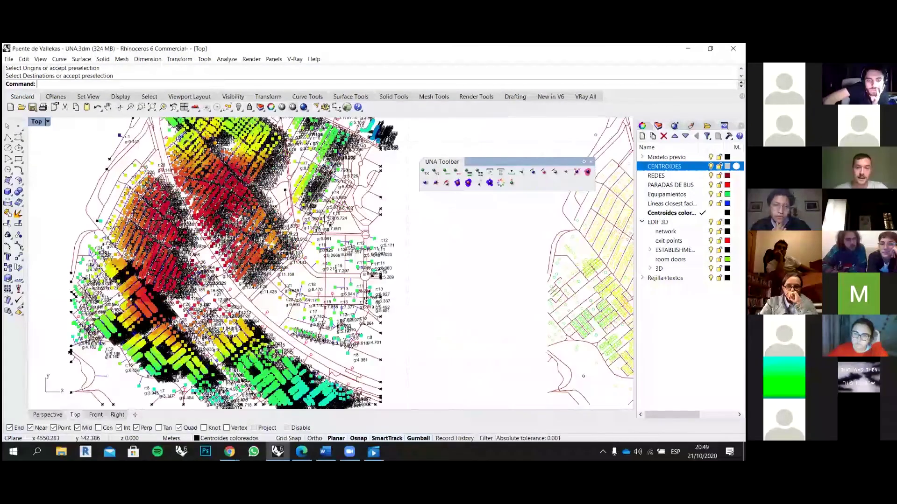
scroll(344, 224, up, 4)
scroll(336, 236, down, 3)
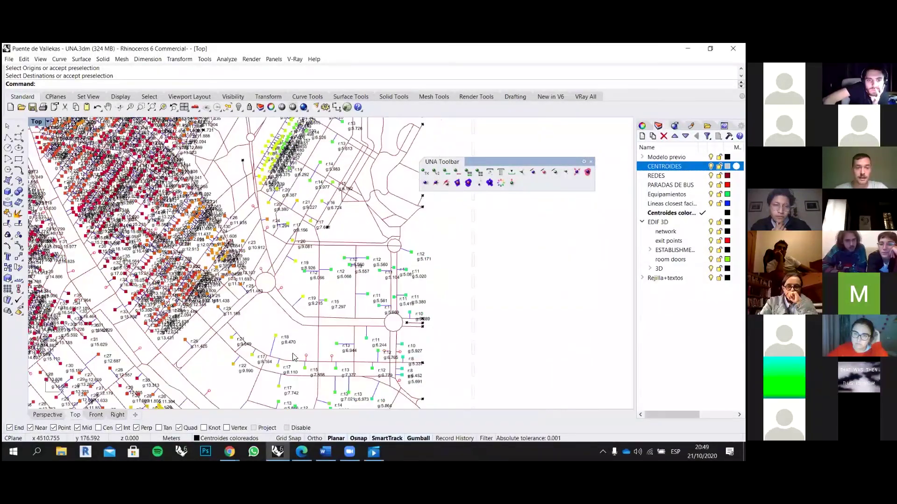
scroll(236, 174, down, 5)
scroll(240, 195, down, 2)
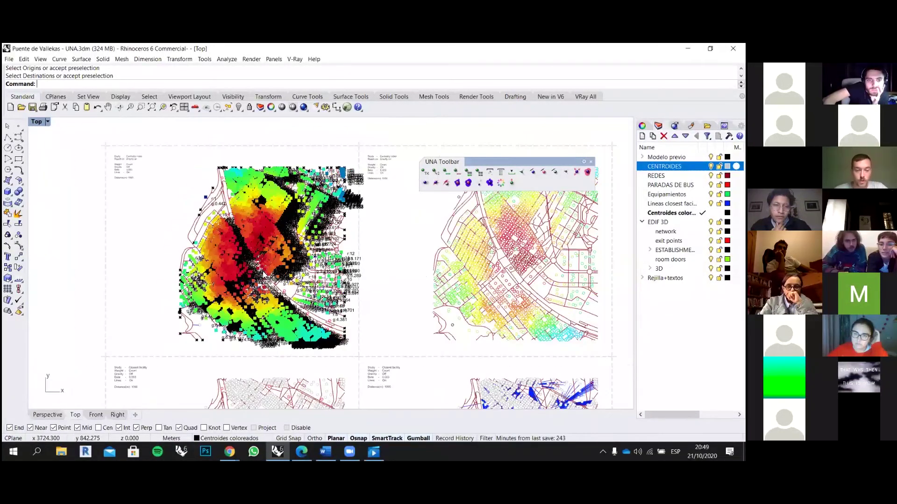
Step: Start the UNA Graphics settings, try the RedToBlue and GreenToRed colour schemes on the centrality results, and set the colour back to Rainbow
scroll(242, 186, up, 4)
scroll(248, 201, down, 2)
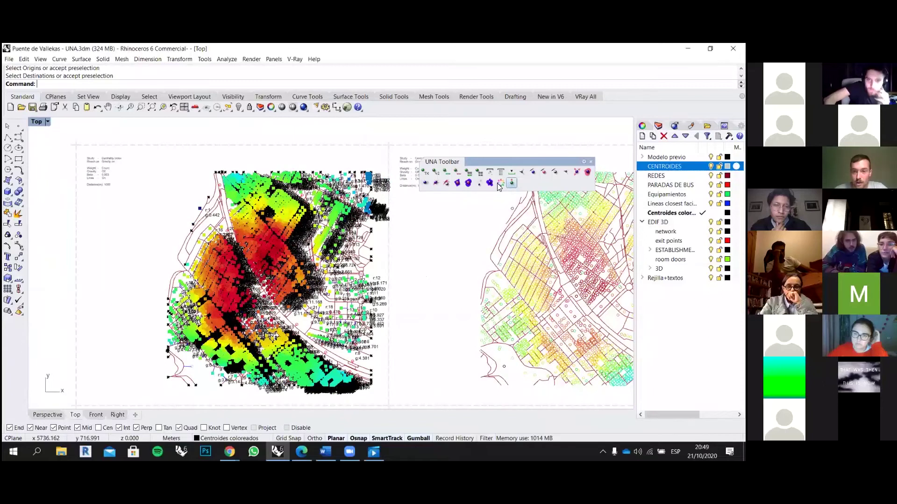
click(500, 184)
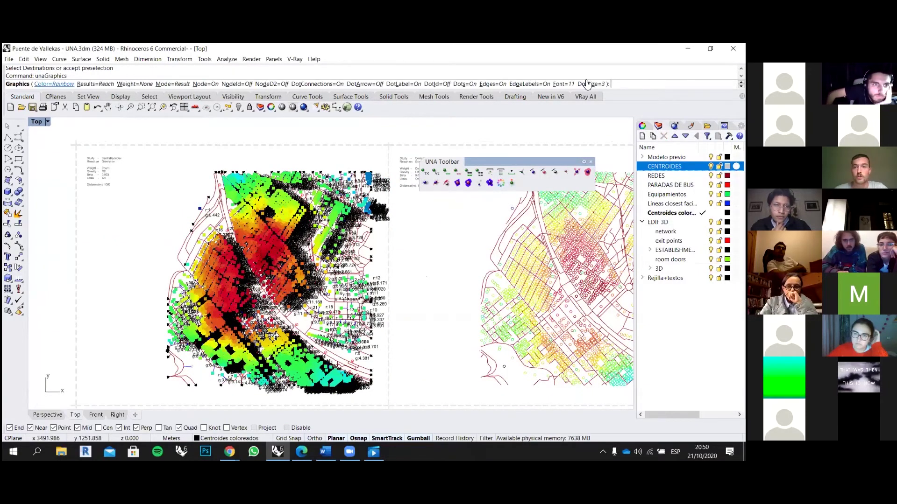
scroll(195, 236, down, 1)
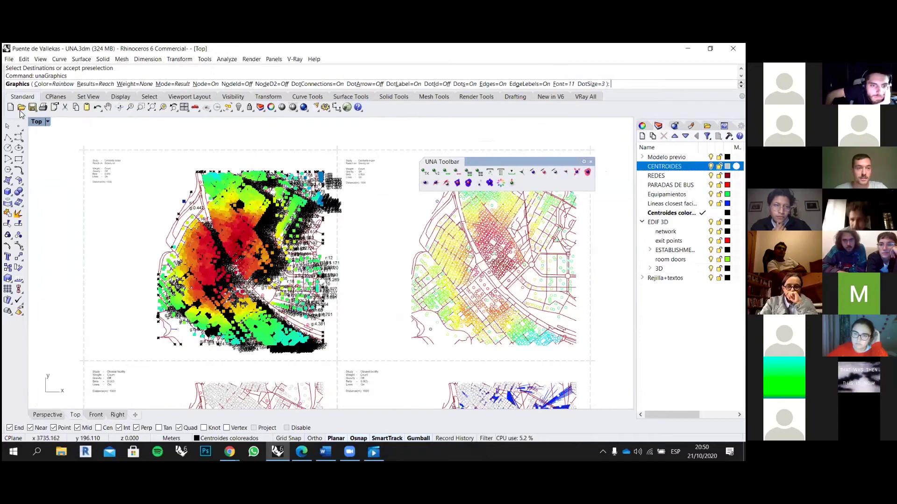
right_drag(195, 235, 177, 221)
click(53, 84)
click(99, 85)
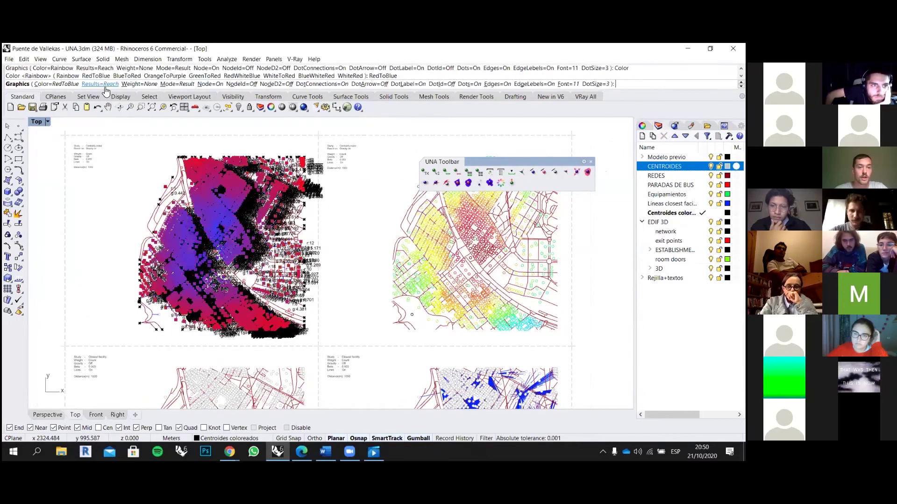
click(78, 84)
click(216, 89)
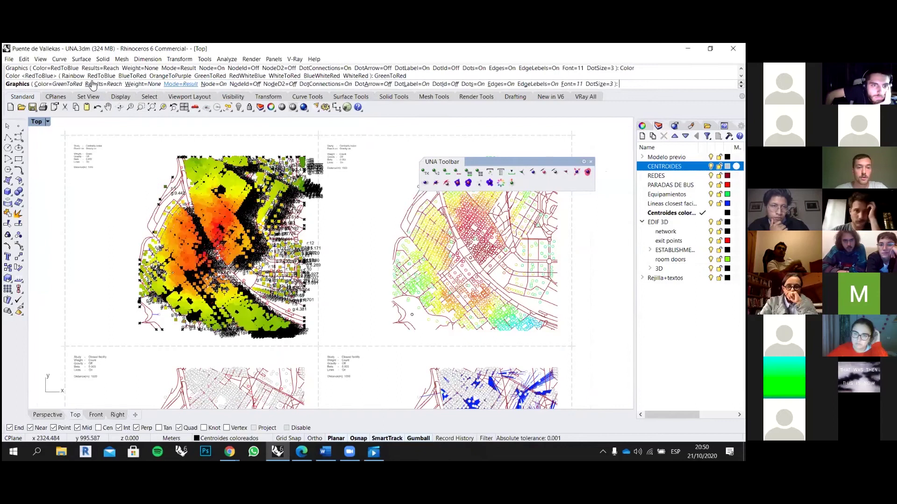
click(61, 84)
click(84, 85)
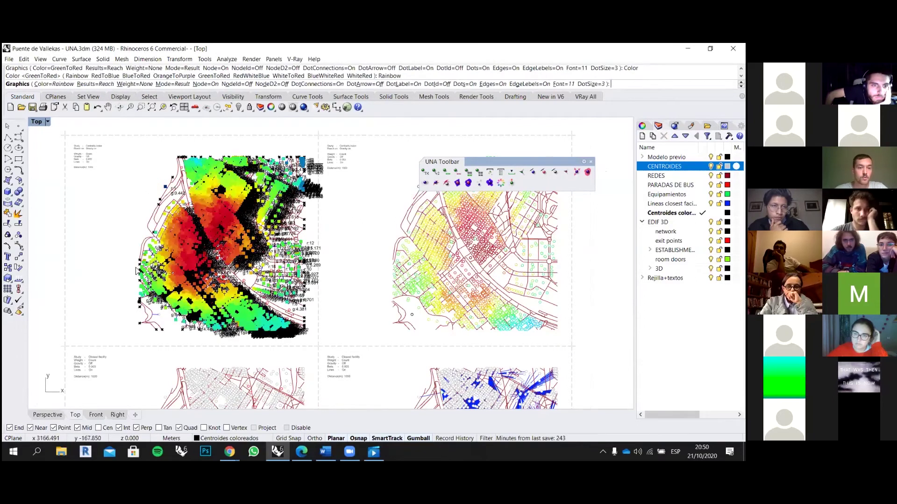
Step: Set the result shown in the UNA graphics to Gravity for the first map's centroids
scroll(236, 222, up, 3)
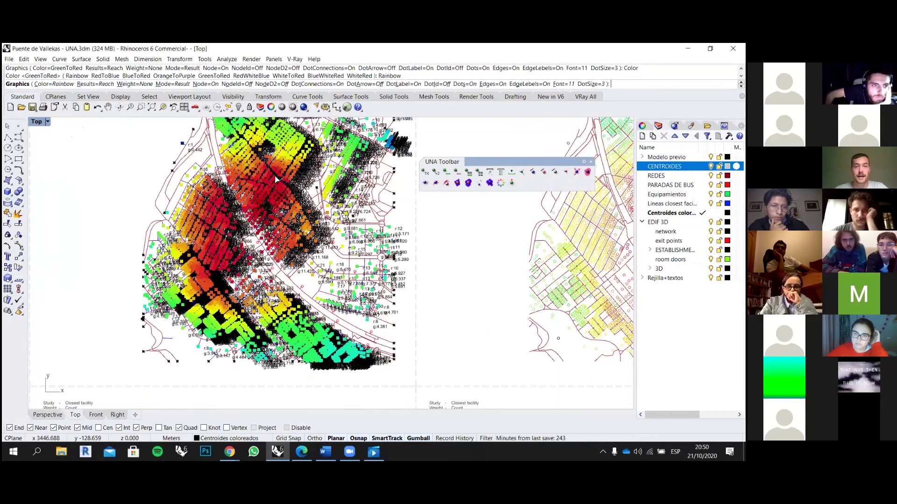
scroll(273, 191, down, 3)
scroll(273, 150, up, 3)
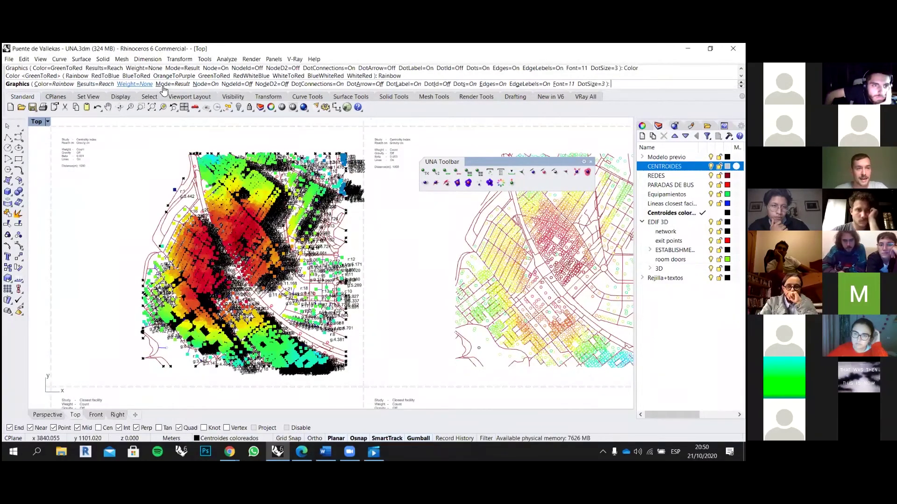
click(103, 86)
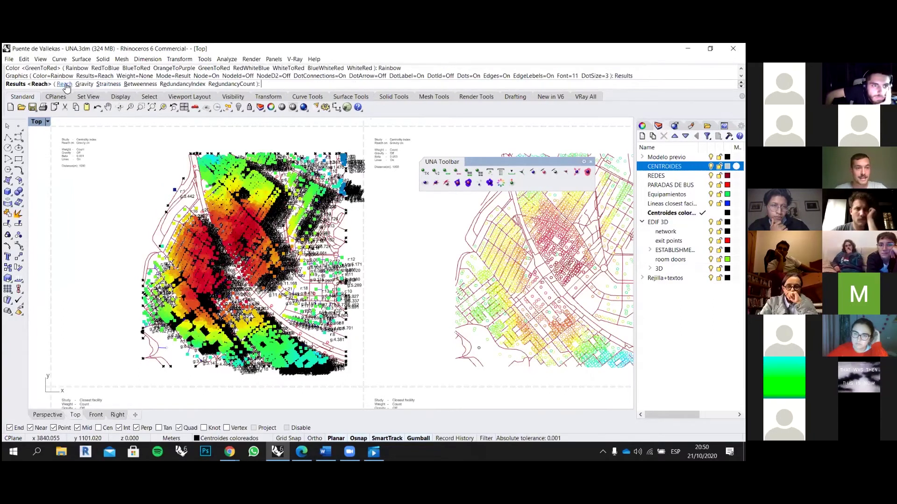
click(89, 85)
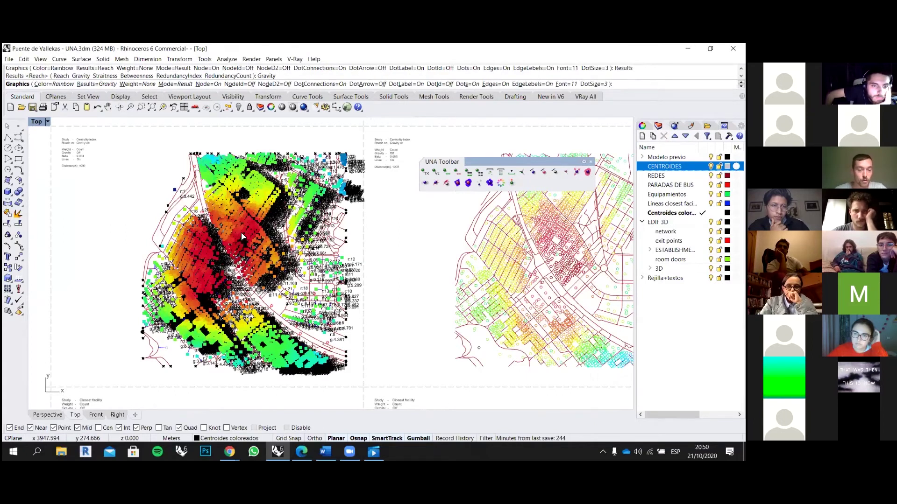
Step: Alternate the displayed result between Reach and Gravity to compare the colouring of the first map, finishing on Gravity
click(87, 84)
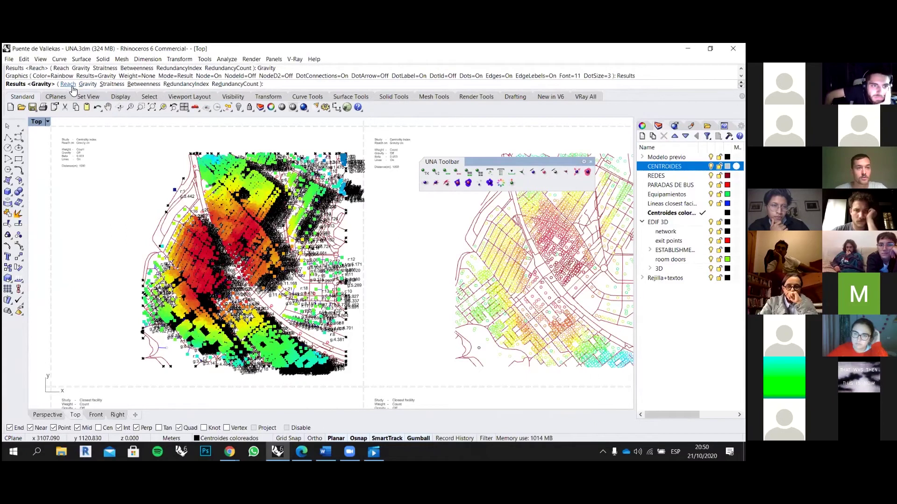
click(72, 87)
click(92, 85)
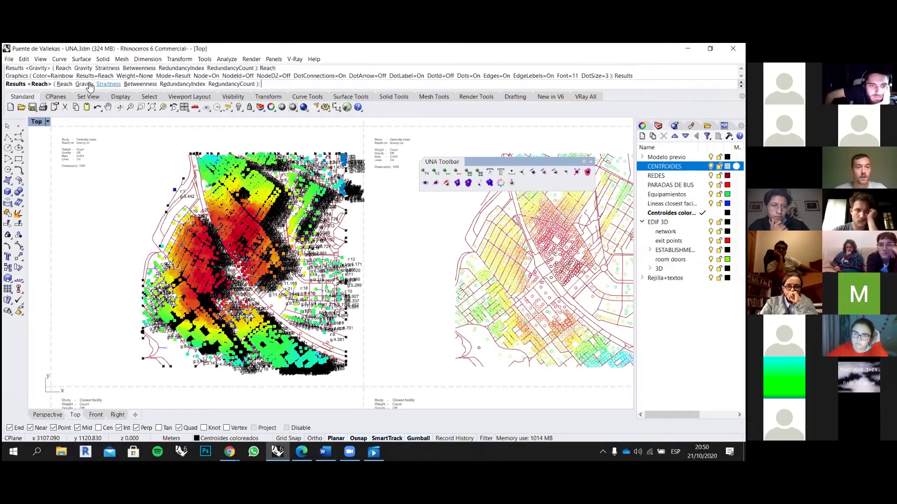
click(82, 85)
click(88, 84)
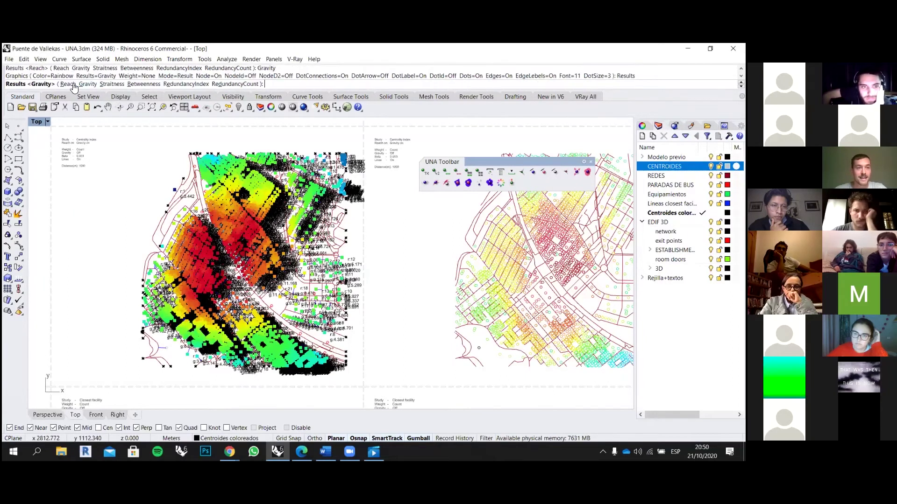
click(71, 84)
click(96, 84)
click(82, 85)
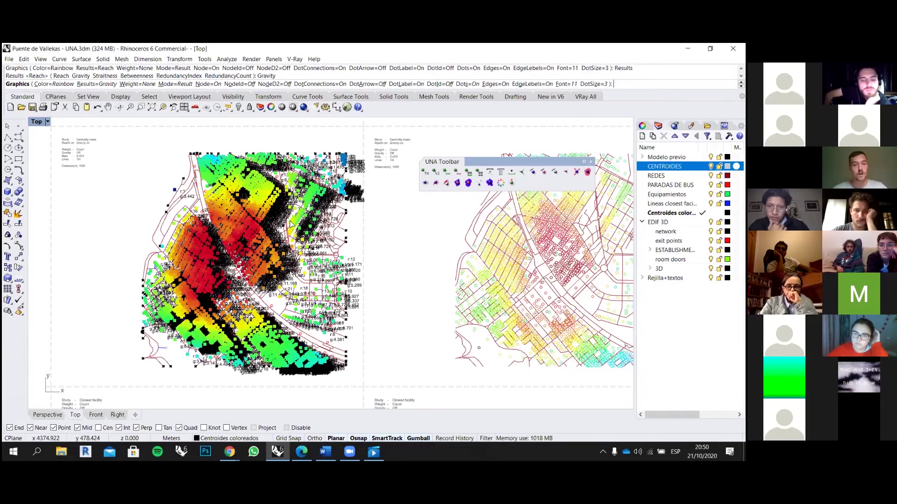
Step: Examine the Gravity colouring of the first map beside the neighbouring study maps
scroll(267, 275, down, 2)
scroll(268, 275, down, 6)
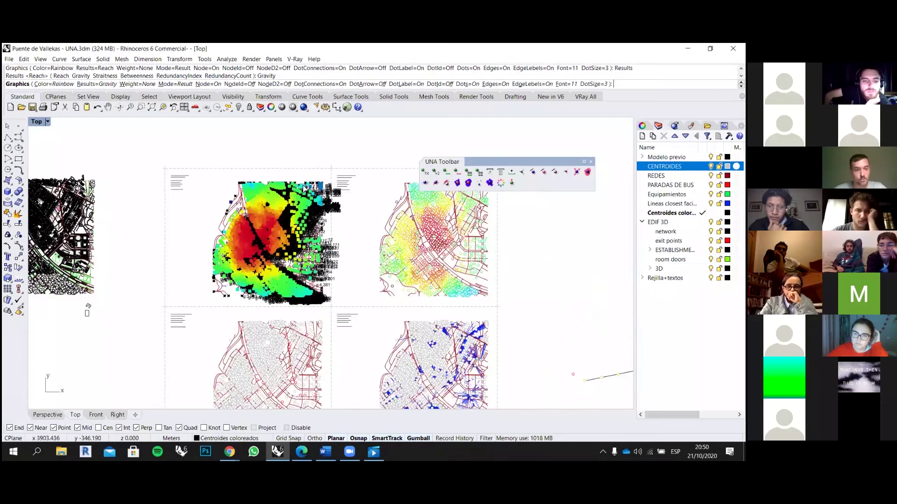
scroll(323, 196, up, 2)
right_drag(326, 194, 323, 205)
scroll(323, 206, up, 4)
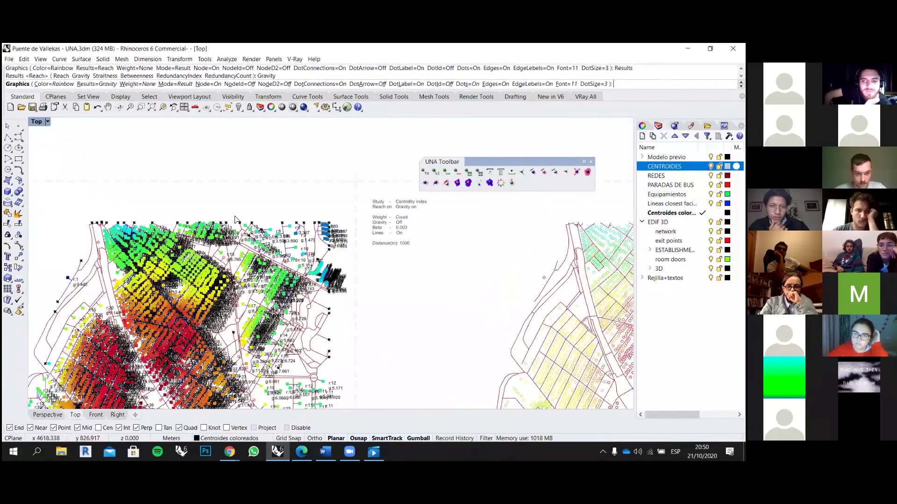
scroll(269, 261, down, 4)
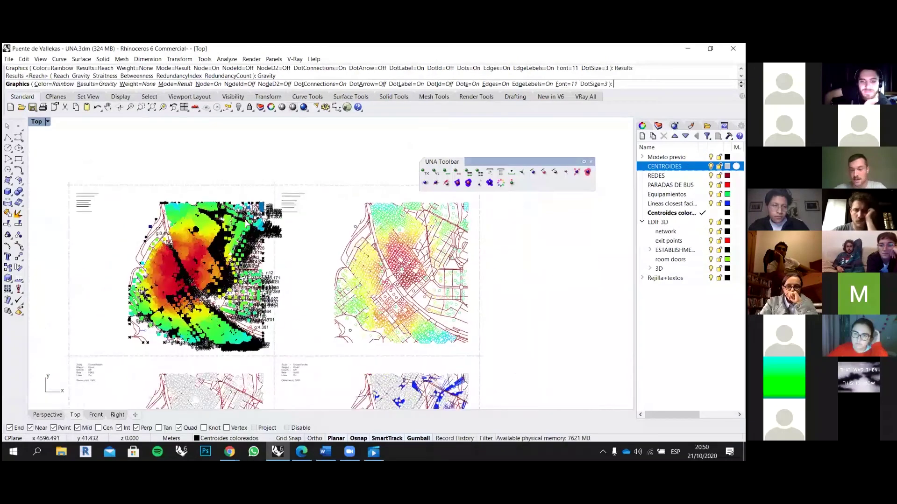
right_drag(241, 261, 256, 242)
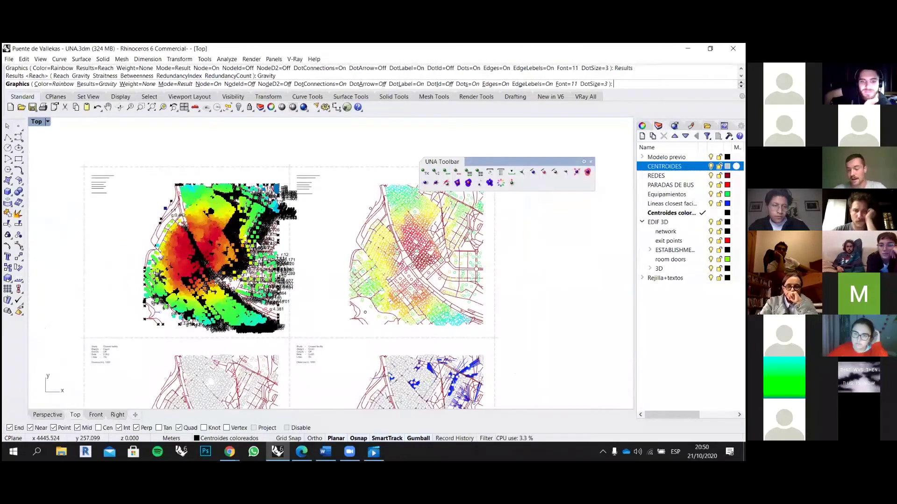
Step: Switch to a maximized Perspective view that shows all the study maps together
double_click(37, 121)
click(354, 132)
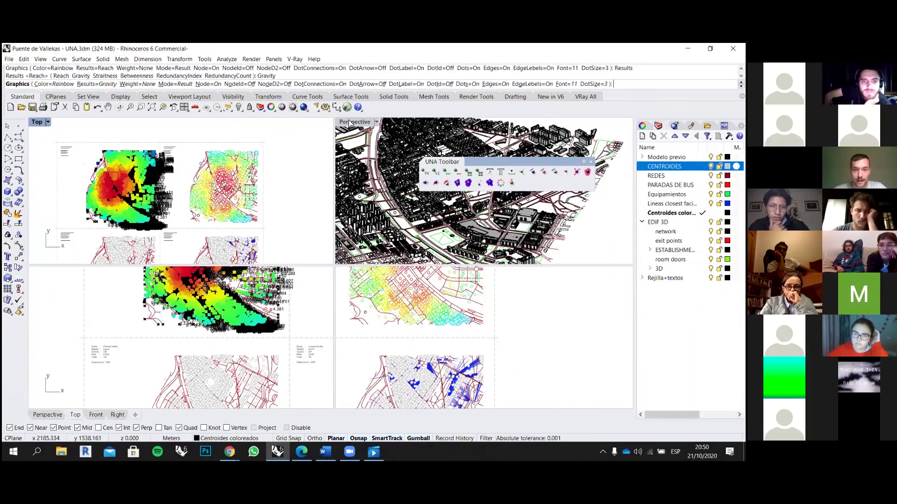
key(ctrl+m)
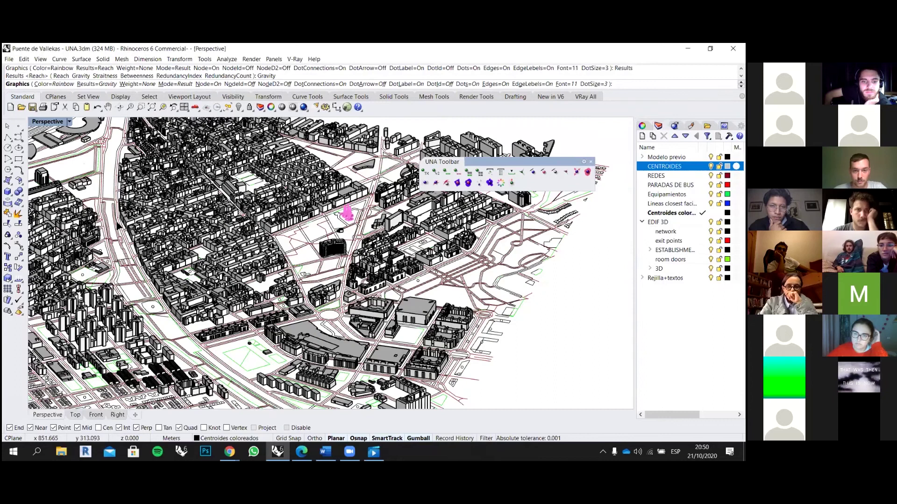
scroll(363, 248, down, 6)
scroll(365, 250, down, 3)
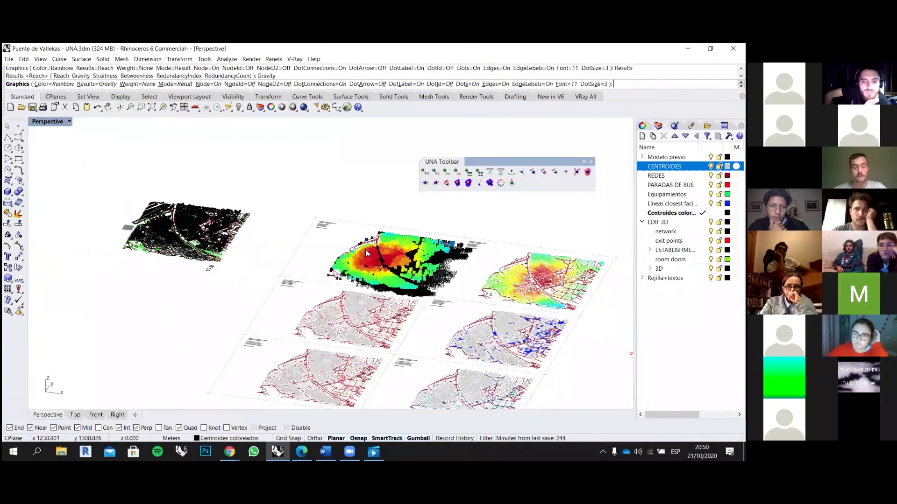
scroll(366, 253, down, 2)
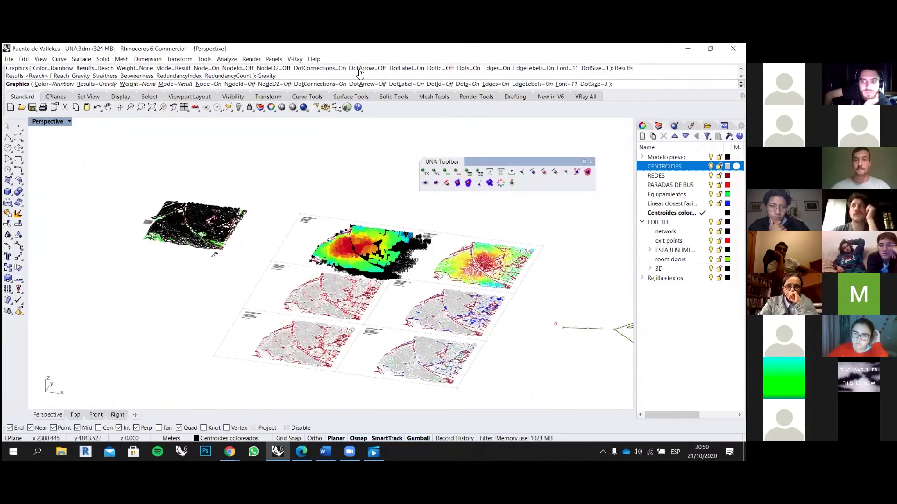
Step: Switch to File Explorer, locate UNA HELP.pdf in the Charla UNA folder's UNAToolbox_6.13.10.37 R6RS13 subfolder, and return to the Rhino model
key(super+Down)
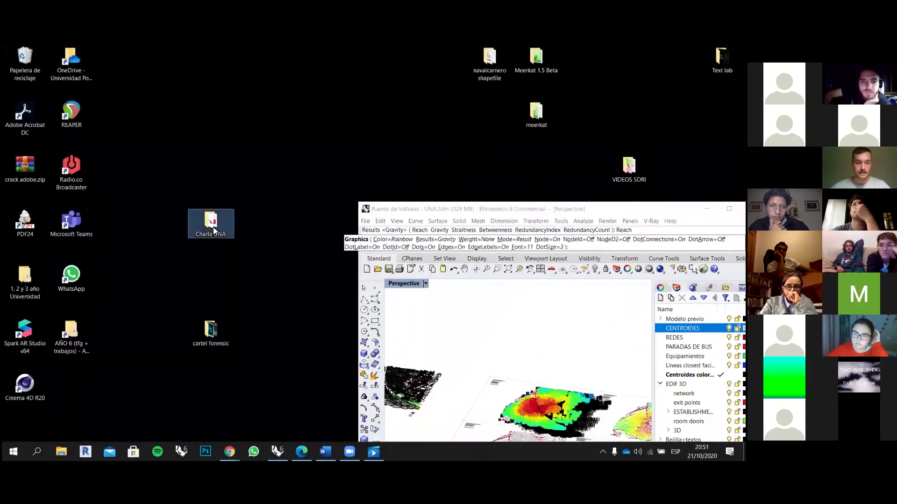
double_click(215, 220)
double_click(135, 161)
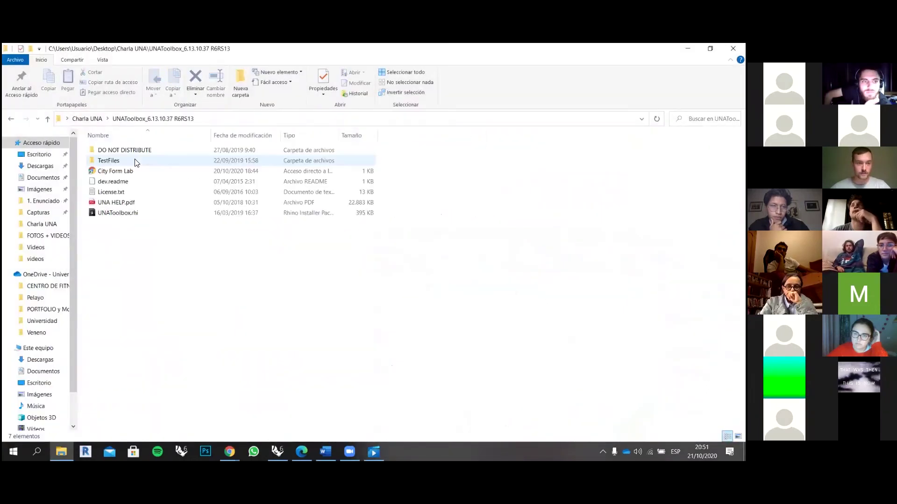
click(120, 203)
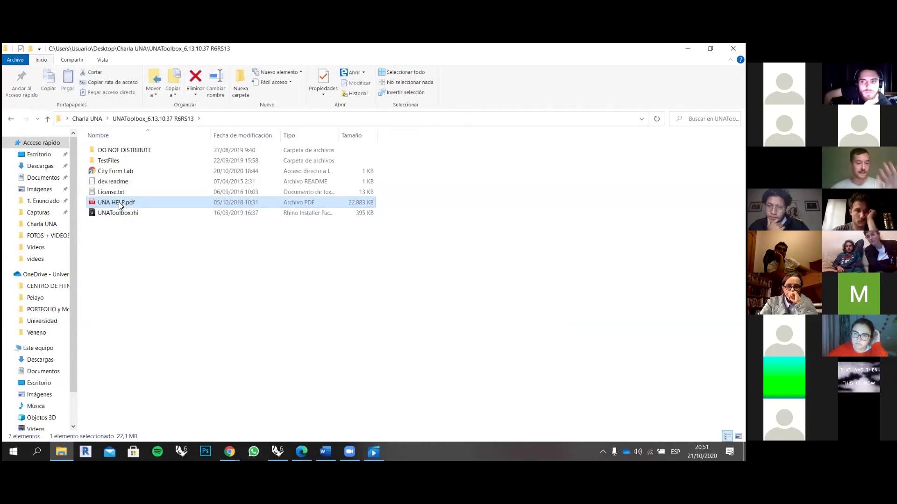
click(122, 231)
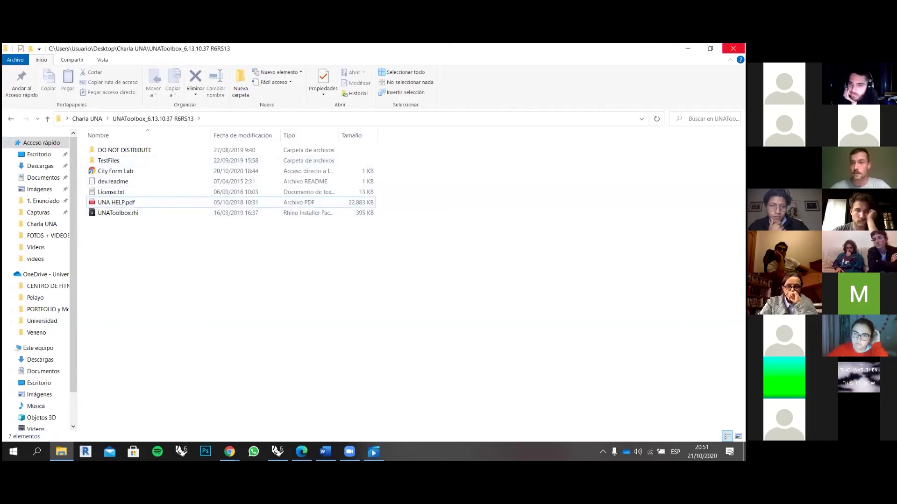
click(733, 49)
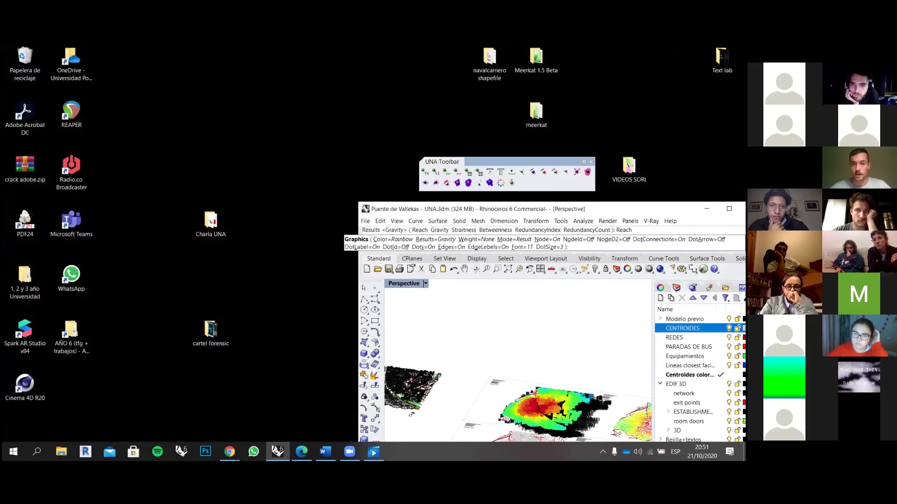
key(super+Up)
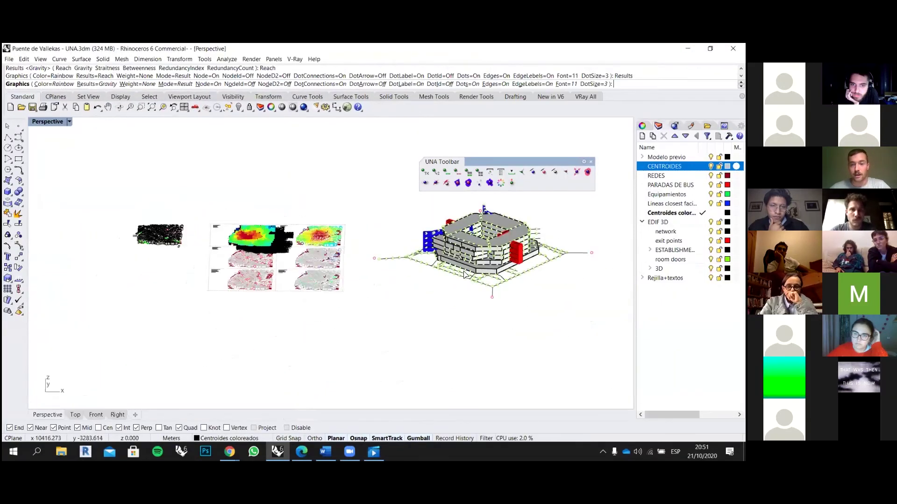
Step: Examine the 3D building model and its surrounding path network beside the study maps, and leave the UNA graphics settings
shift+right_drag(359, 280, 228, 290)
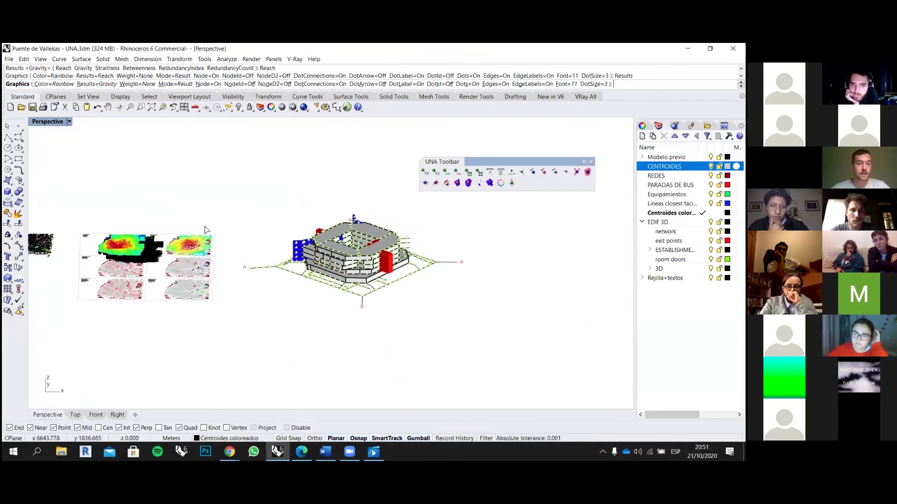
scroll(343, 235, up, 2)
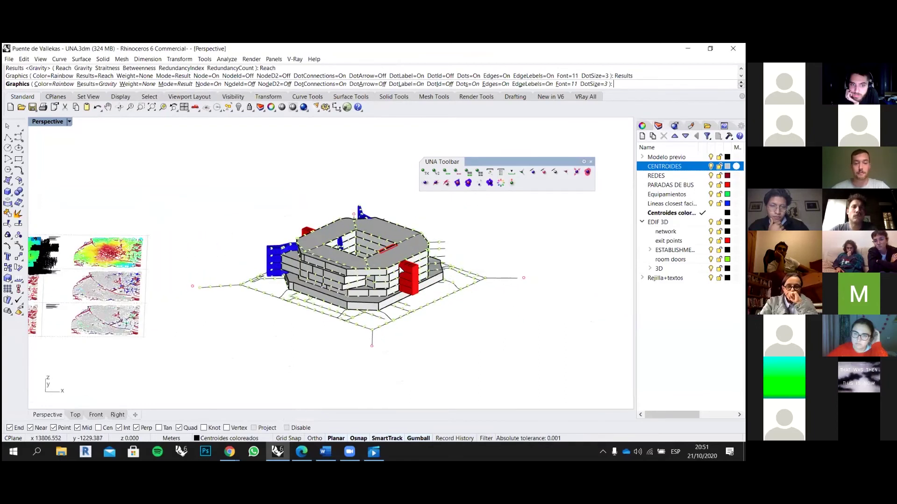
scroll(351, 299, up, 3)
shift+right_drag(353, 311, 367, 311)
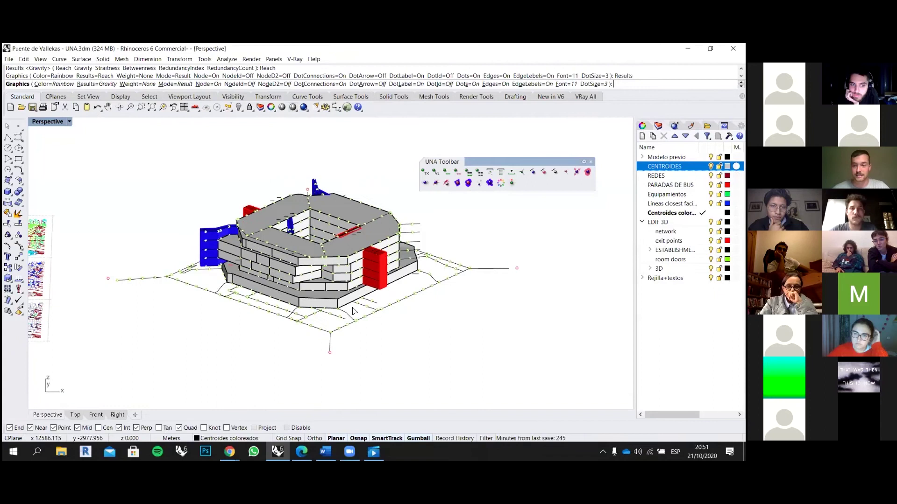
scroll(256, 240, up, 2)
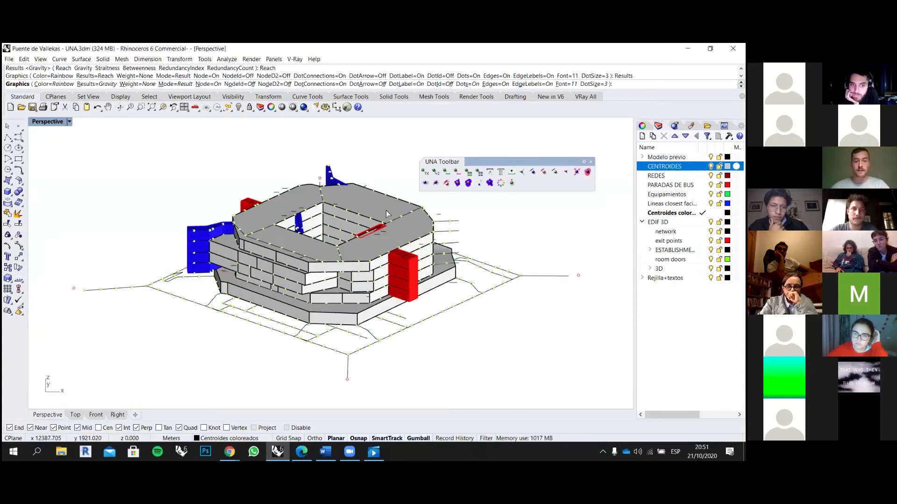
scroll(395, 229, down, 2)
scroll(398, 229, up, 2)
right_click(535, 247)
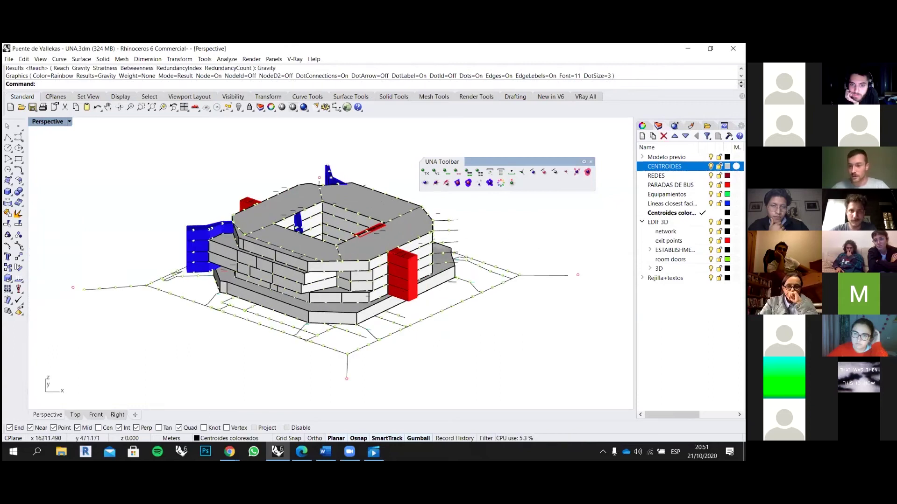
Step: Expand the 3D sublayer of EDIF 3D and hide the building's Ascensores layer
click(659, 269)
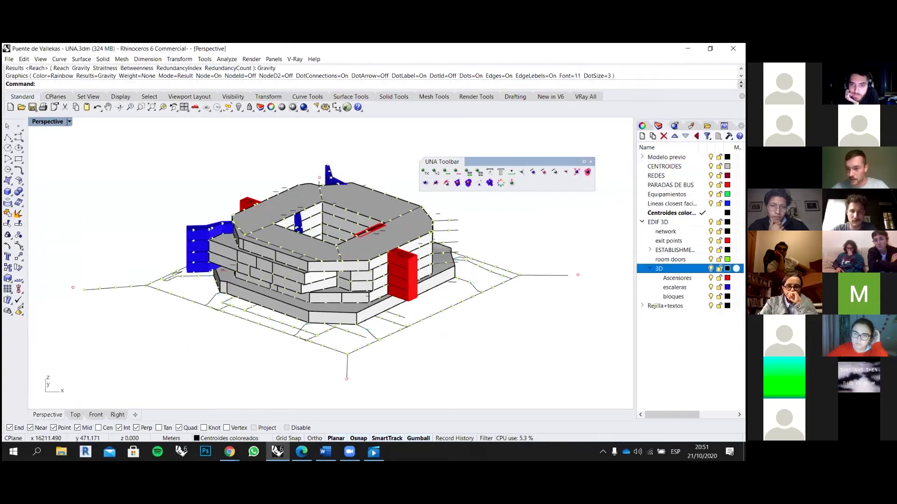
click(649, 268)
click(677, 278)
click(710, 278)
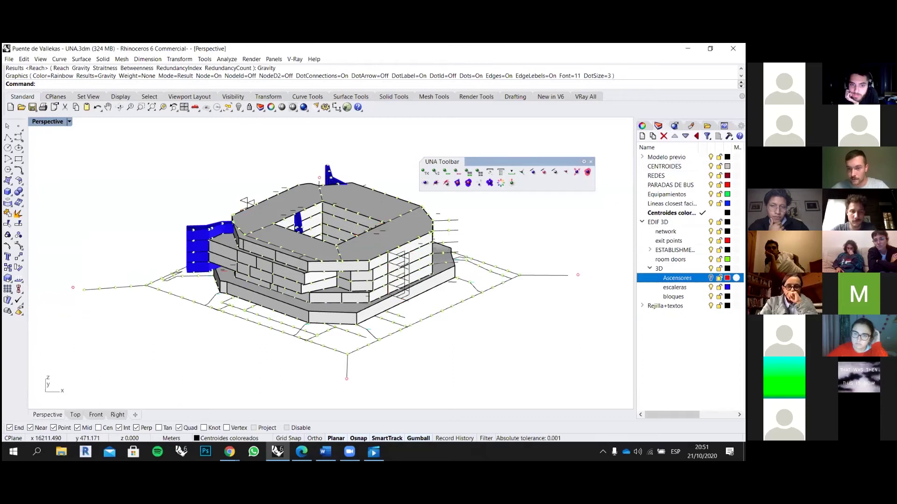
Step: Hide the building's bloques, escaleras, Ascensores and establishments layers, leaving its path network and points on display
click(710, 278)
click(711, 296)
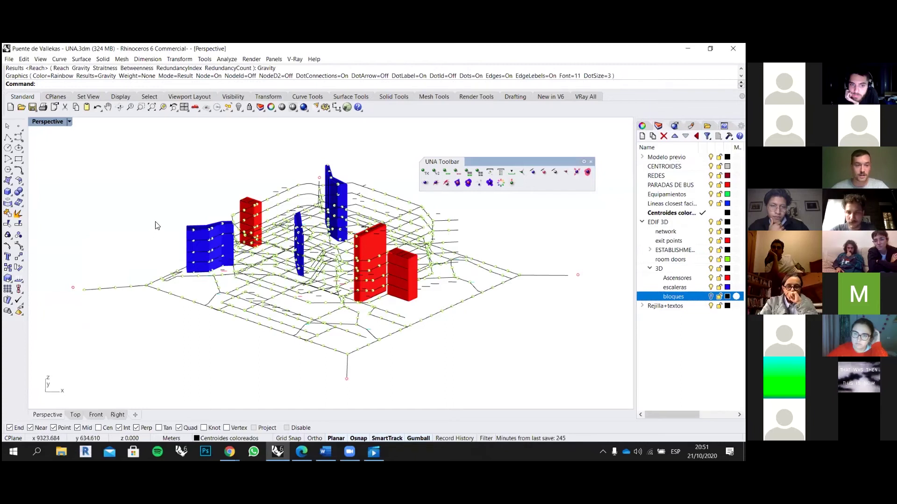
click(710, 287)
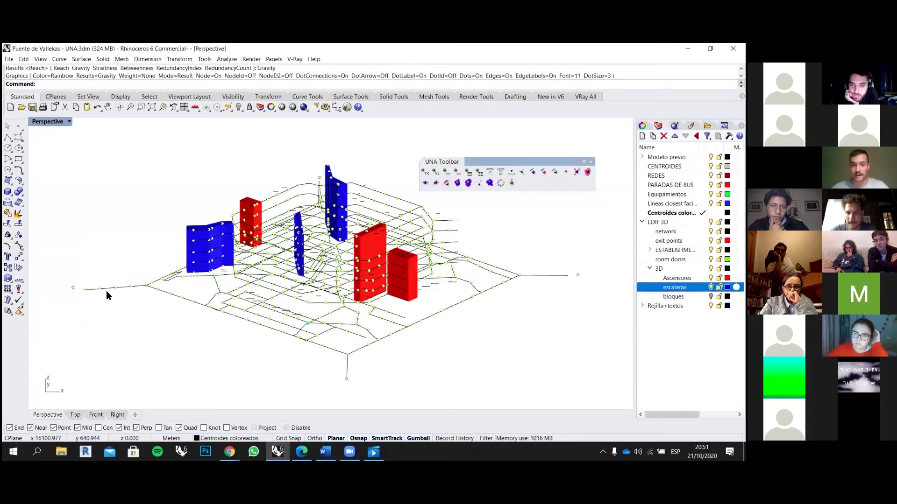
click(710, 278)
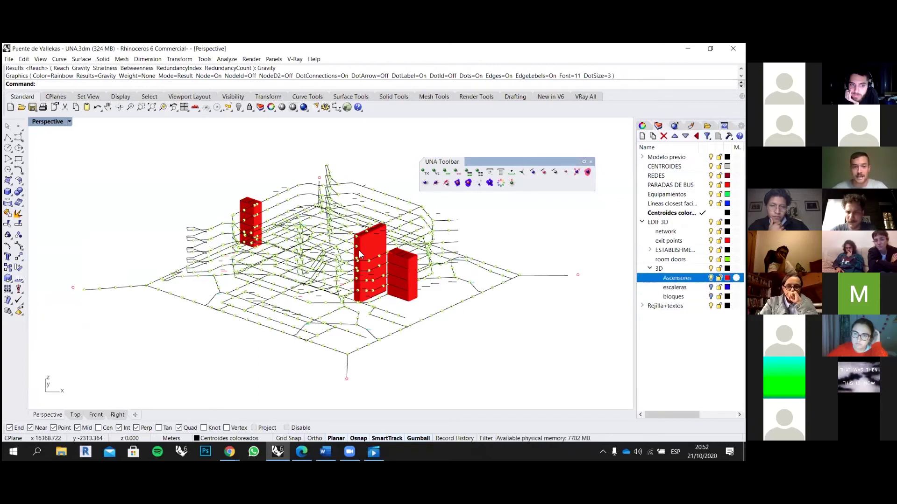
right_drag(395, 251, 444, 221)
scroll(445, 222, up, 4)
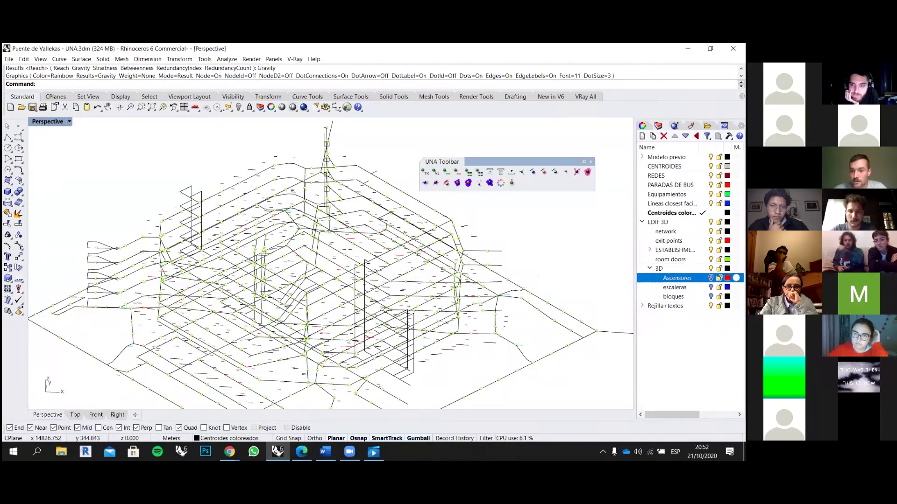
click(710, 250)
scroll(454, 222, up, 6)
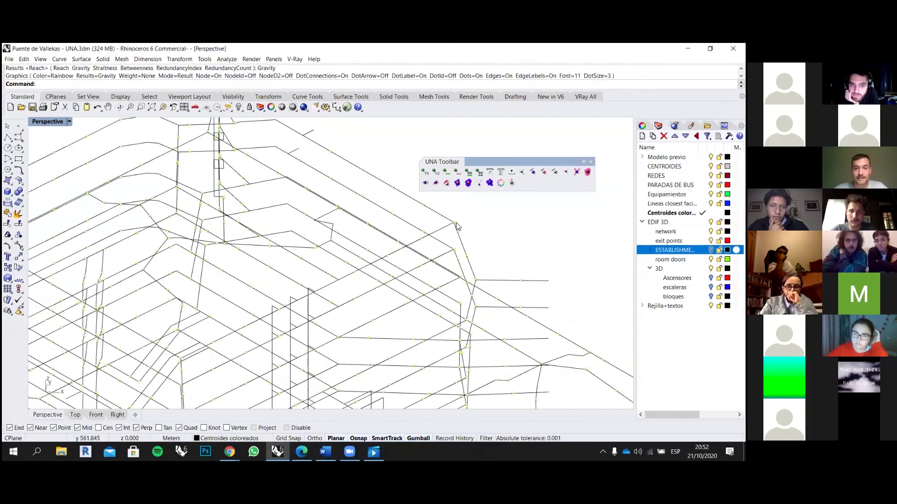
scroll(457, 225, down, 8)
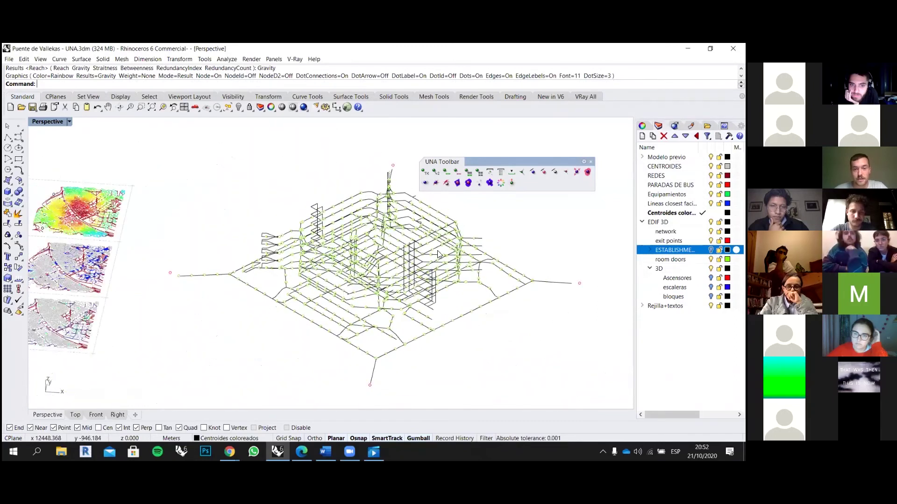
Step: Examine the network from another angle, select the exit points at its outer ends, and clear the selection
right_drag(430, 214, 356, 202)
shift+right_drag(368, 282, 382, 267)
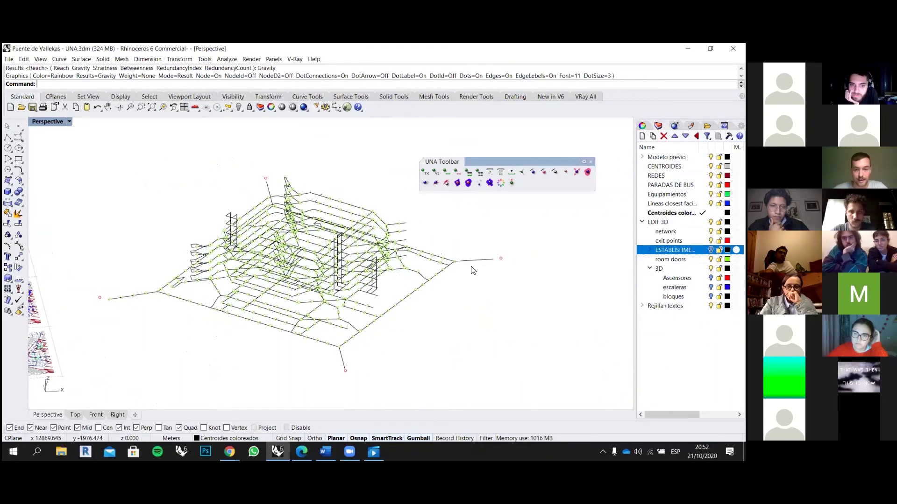
drag(513, 251, 513, 252)
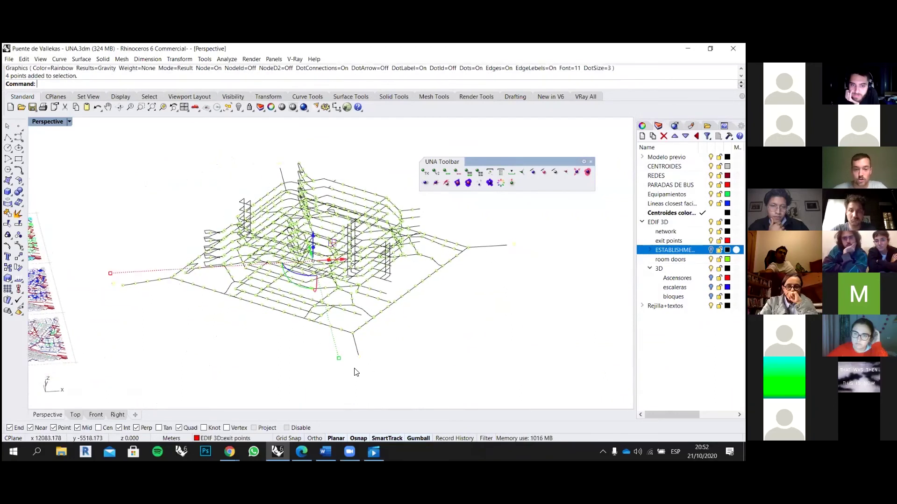
key(Escape)
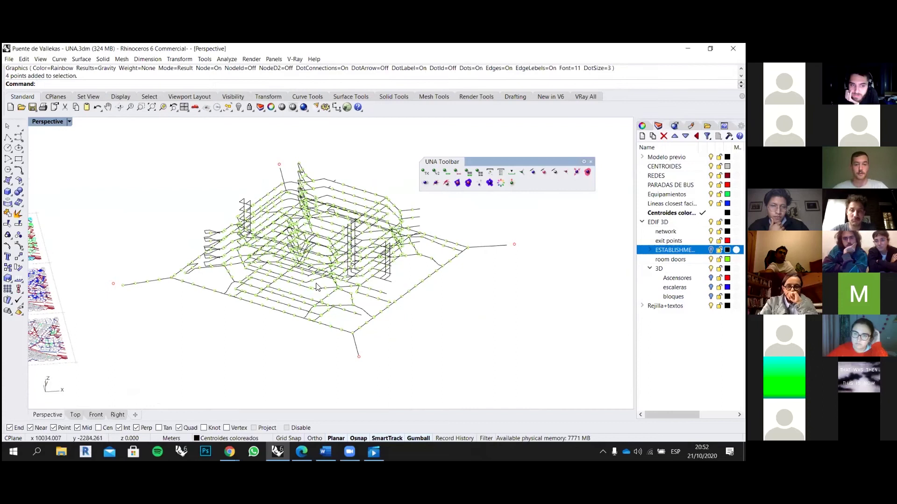
Step: Move the UNA toolbar clear of the model and add all of the 3D building's path curves to the network
drag(514, 164, 538, 165)
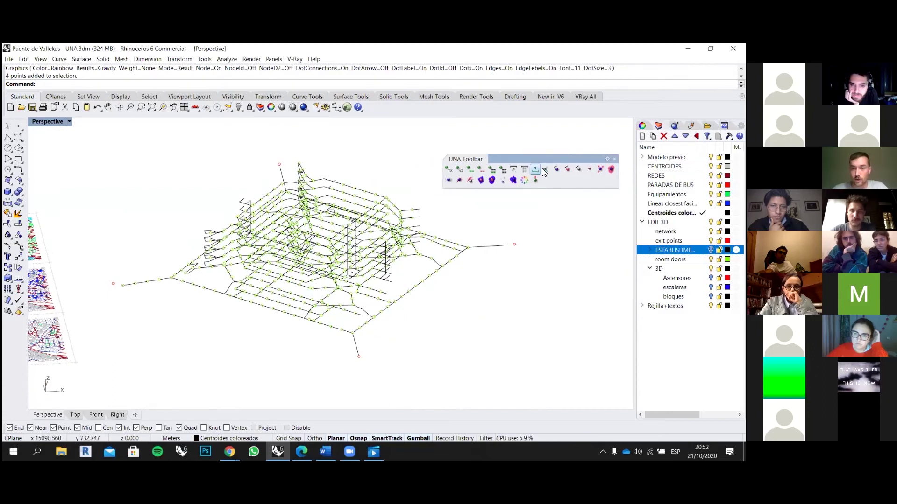
click(547, 171)
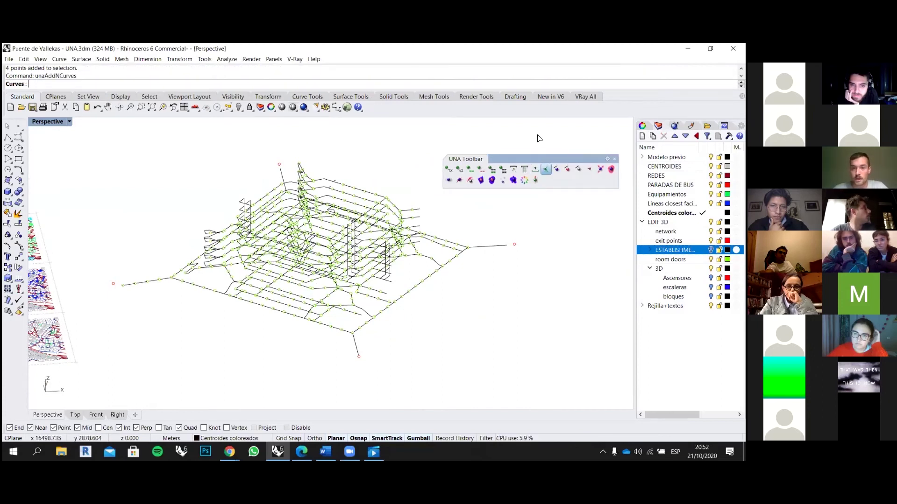
drag(525, 133, 107, 392)
key(Return)
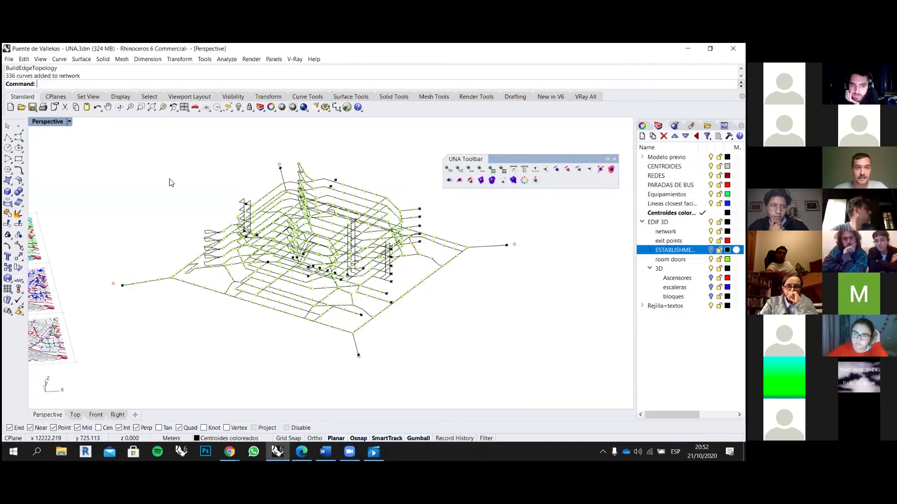
Step: Add the building's room door points as UNA origins, keeping the exit points layer hidden during the selection
right_drag(491, 343, 315, 241)
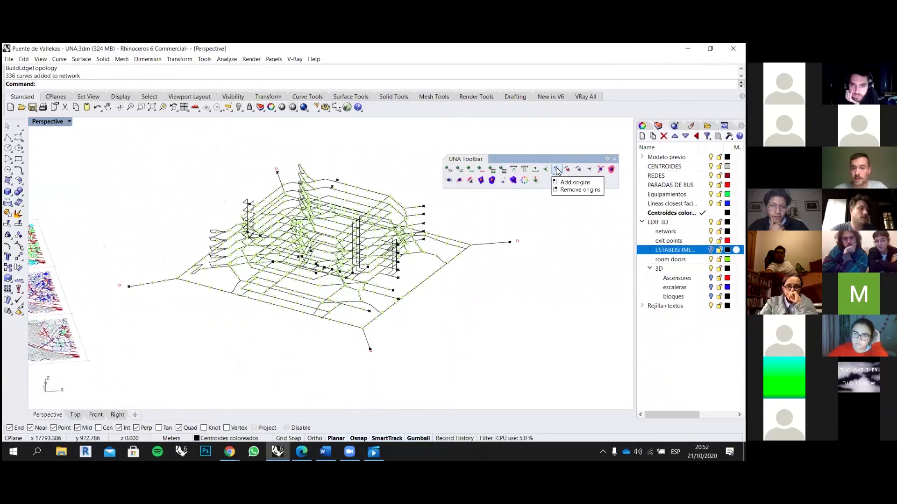
click(557, 170)
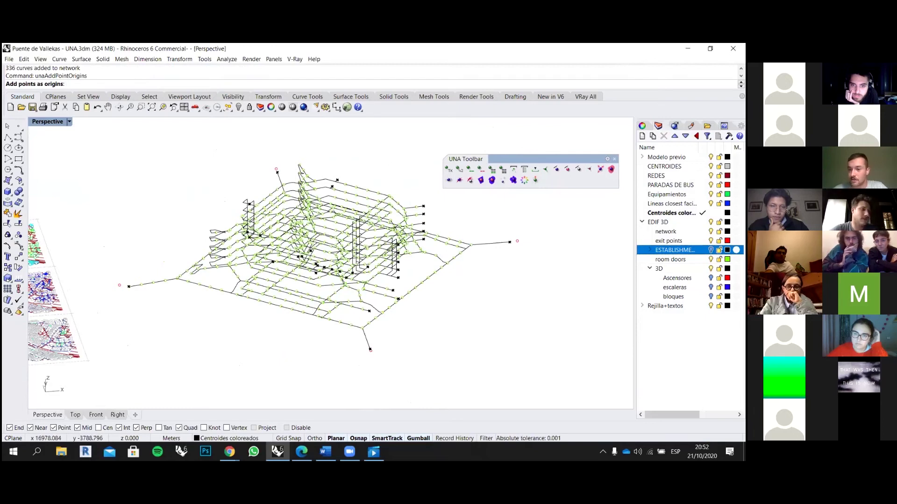
drag(573, 364, 121, 133)
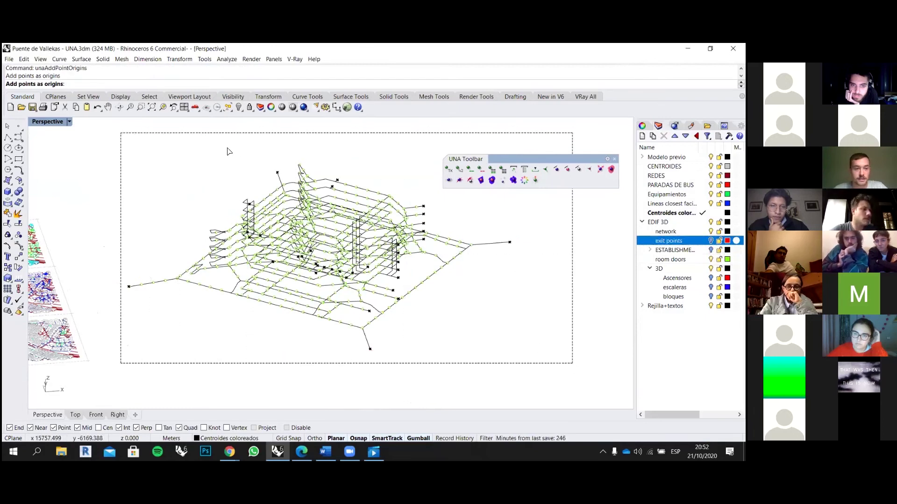